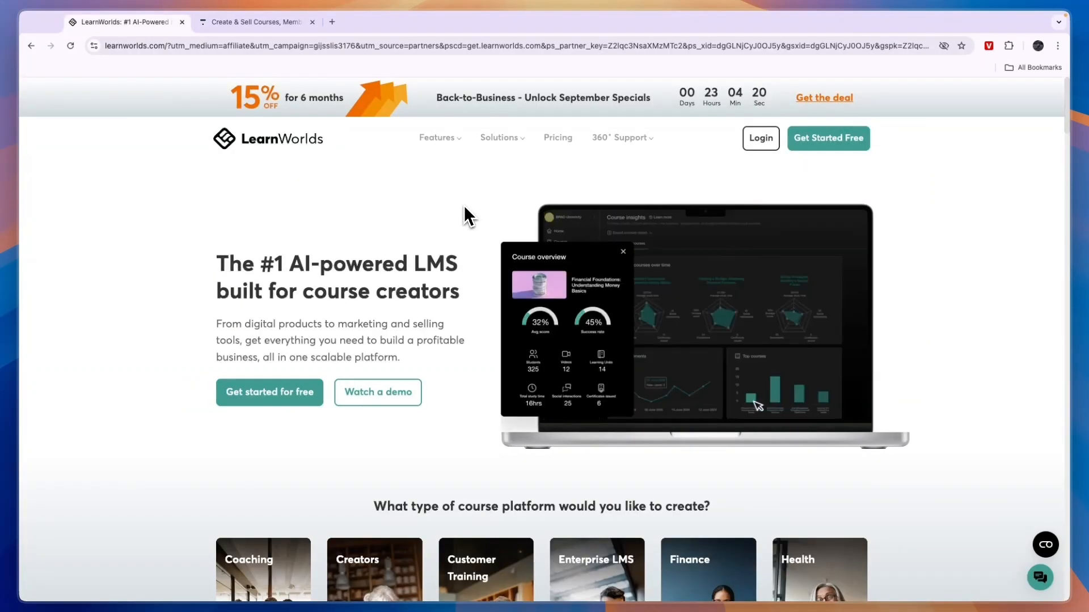
Bring the Thinkific homepage tab to the front
key("ctrl+Tab")
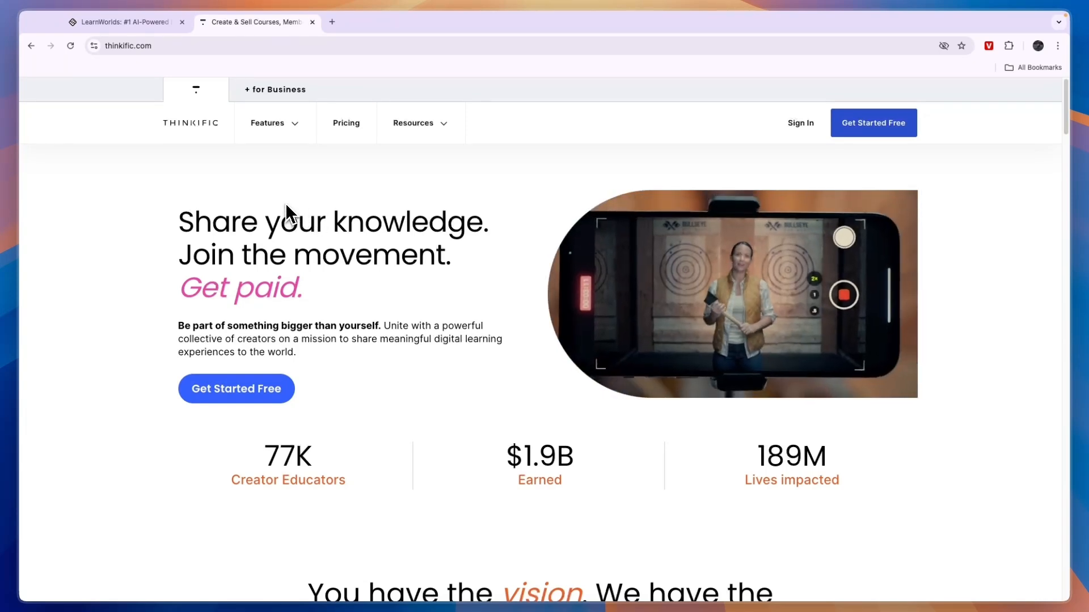
mouse_move(274, 122)
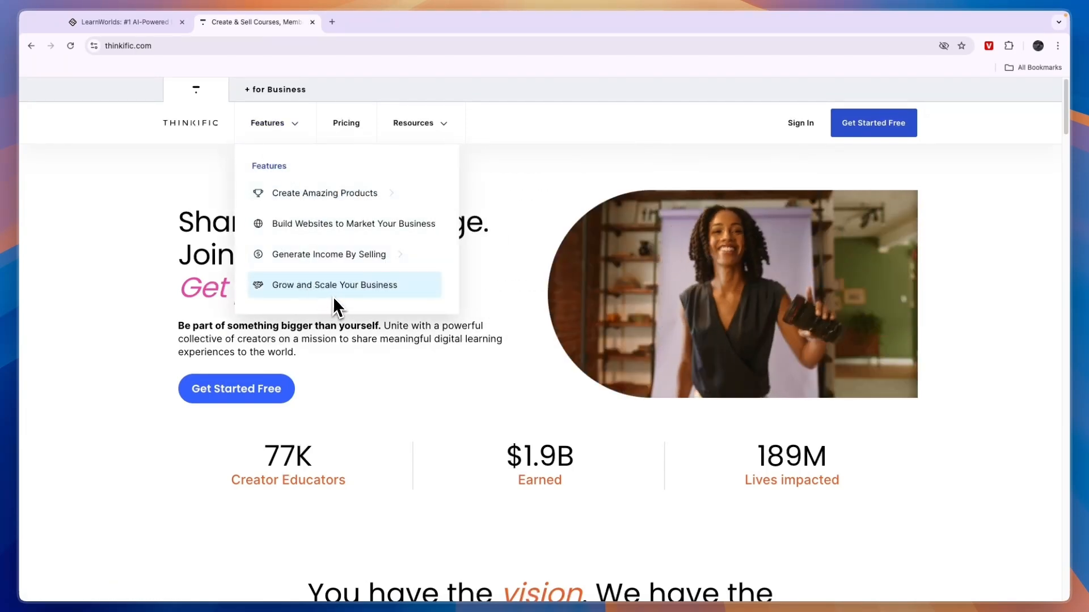
mouse_move(325, 194)
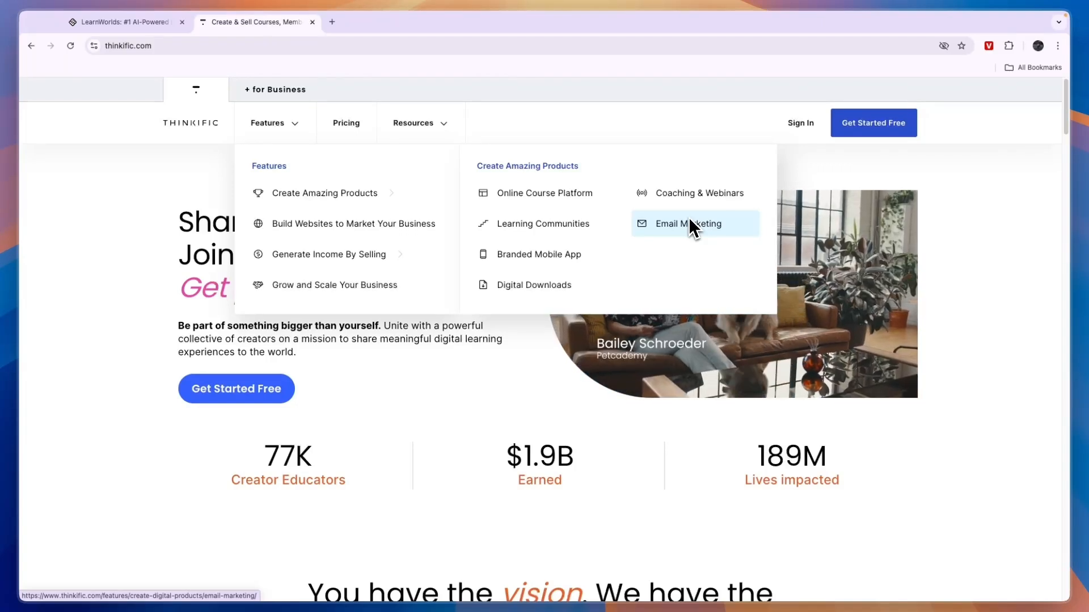
Bring the LearnWorlds homepage tab back to the front
left_click(128, 23)
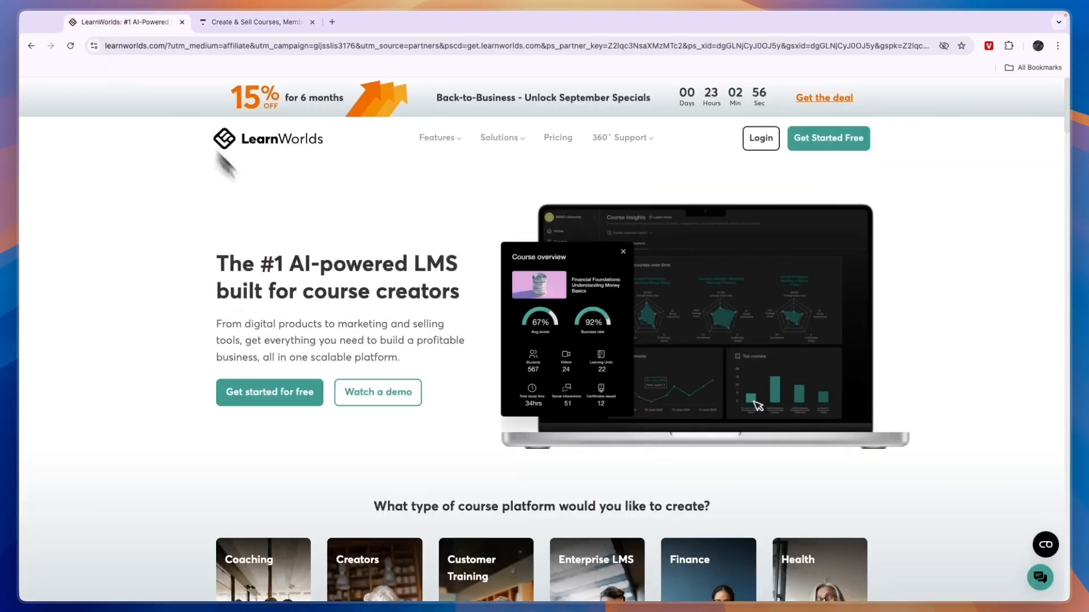
scroll(397, 284, "down", 10)
scroll(355, 336, "down", 5)
scroll(330, 362, "down", 5)
scroll(330, 362, "down", 5)
scroll(331, 362, "down", 5)
scroll(330, 362, "down", 5)
scroll(330, 361, "down", 3)
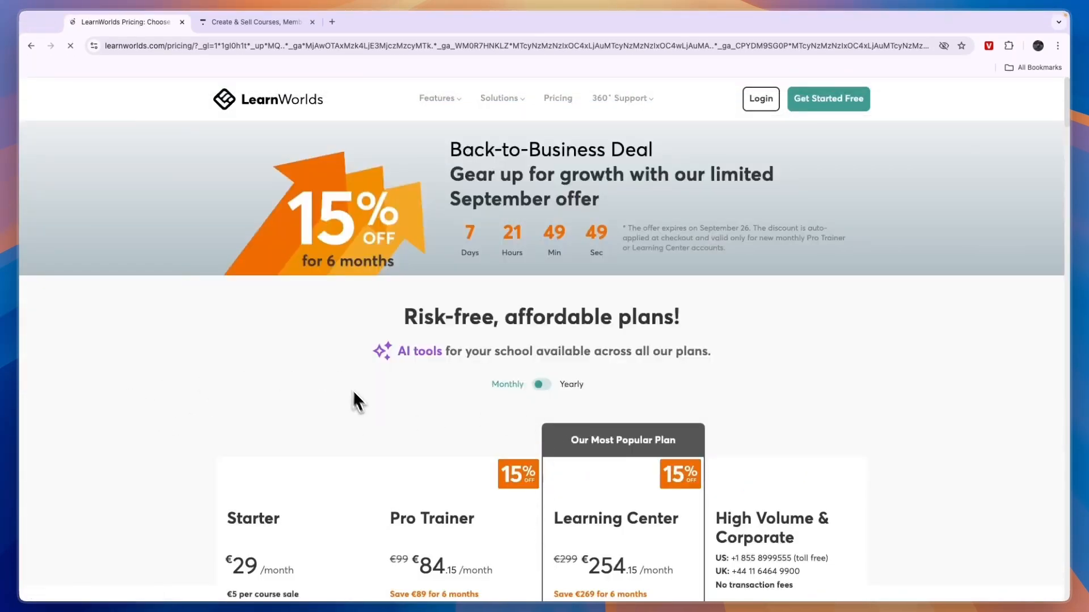
scroll(358, 400, "down", 3)
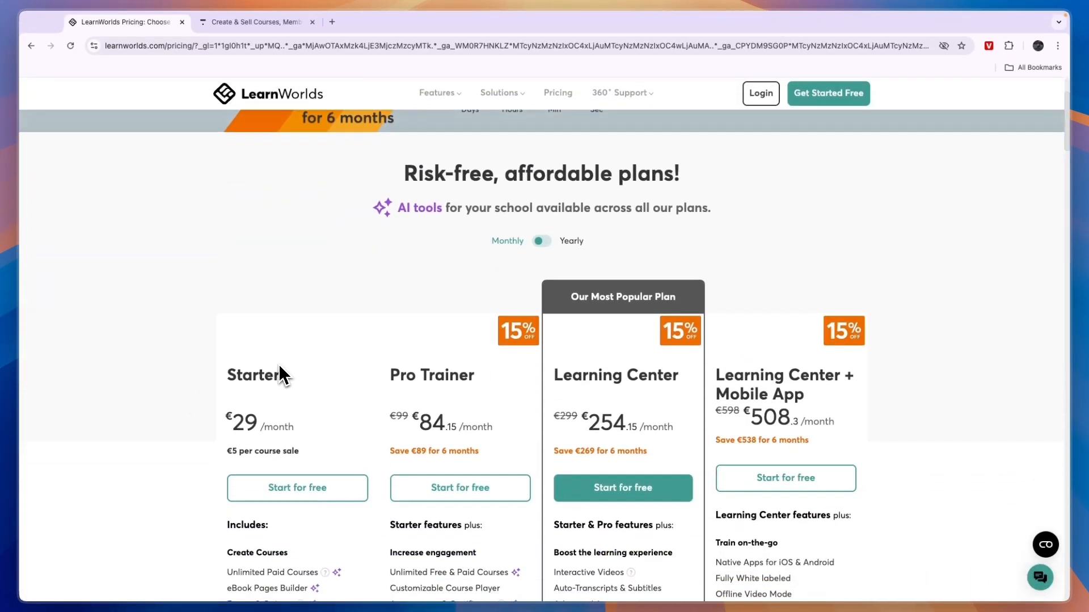
scroll(278, 363, "down", 2)
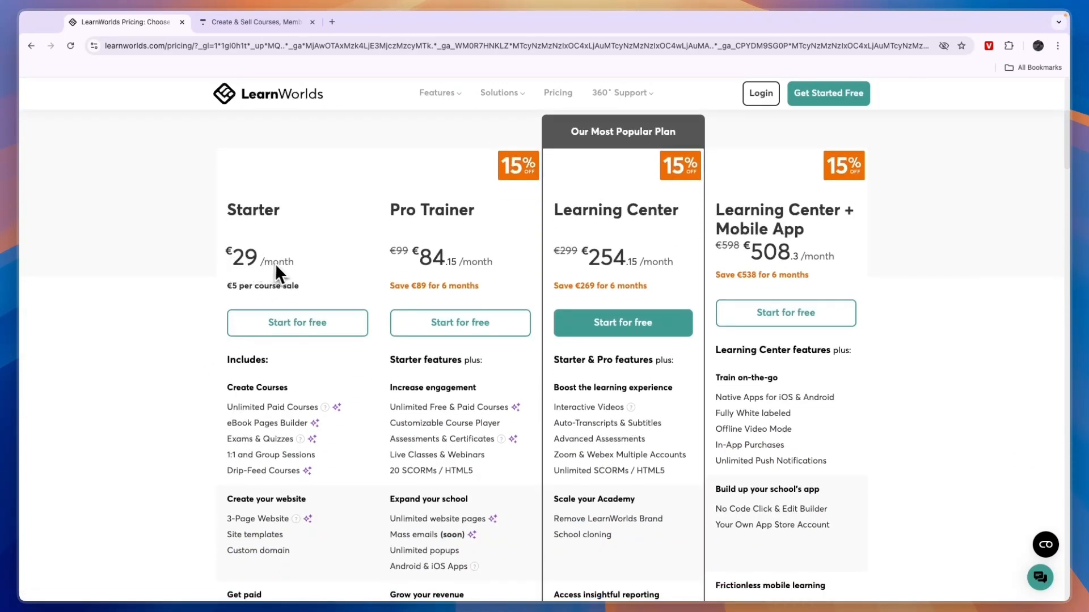
left_click_drag(229, 288, 302, 290)
left_click(298, 297)
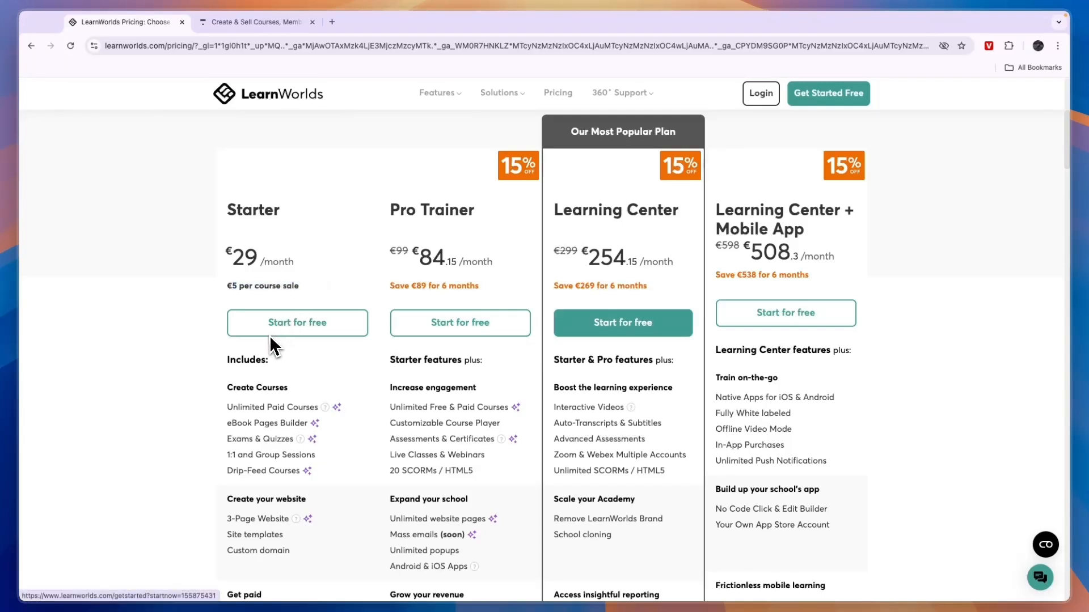
scroll(207, 306, "down", 1)
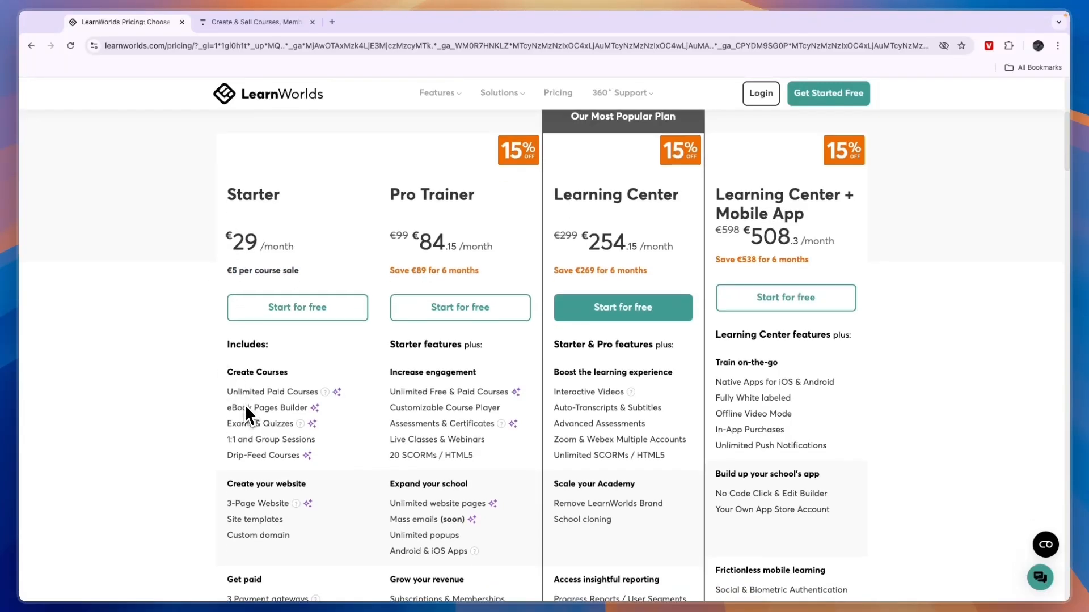
left_click_drag(227, 406, 331, 398)
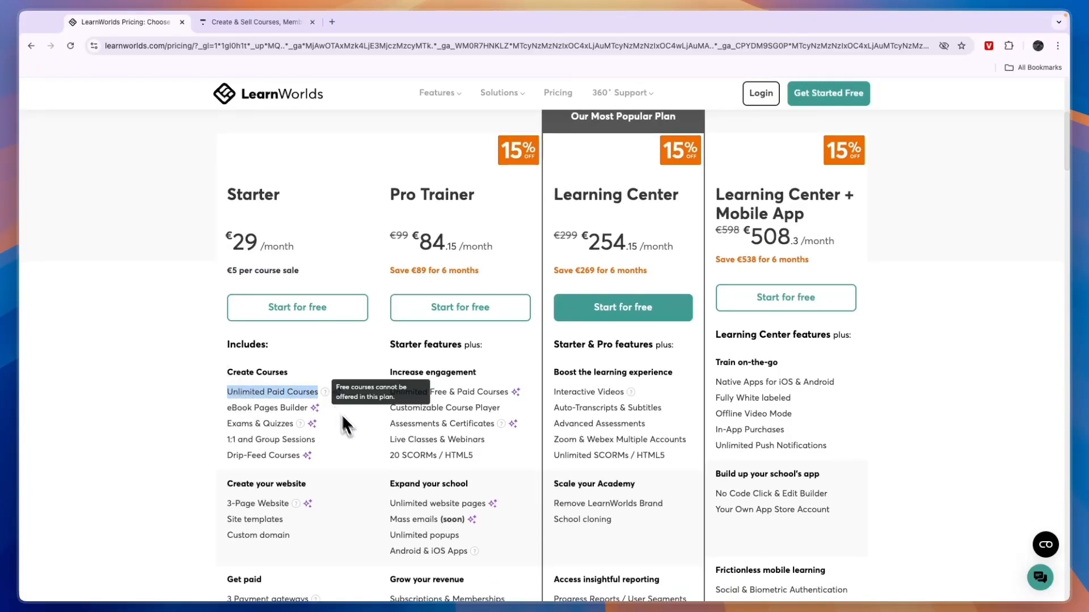
left_click_drag(228, 408, 305, 411)
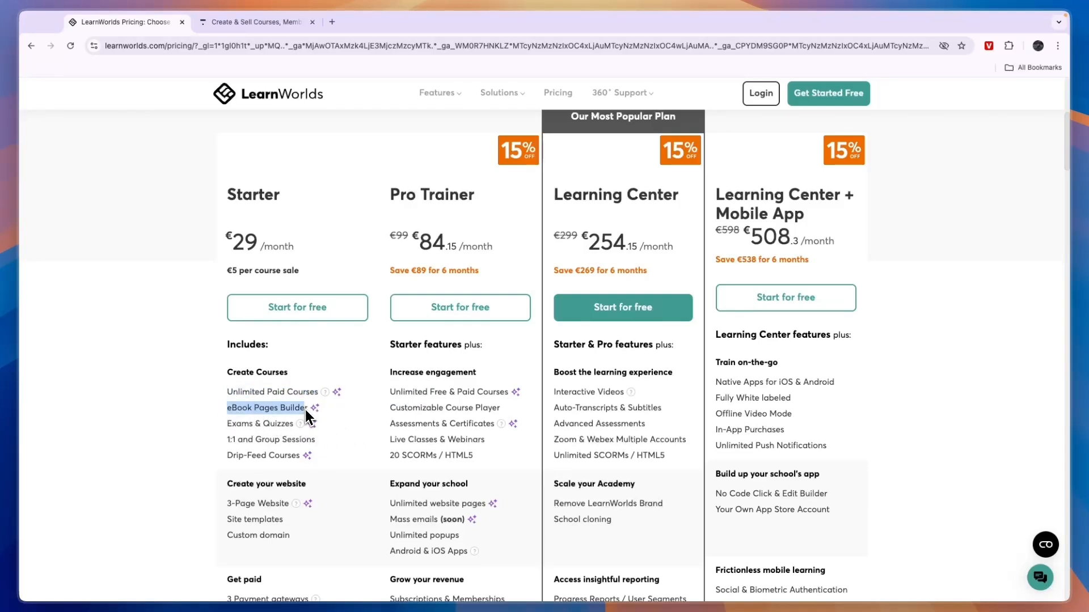
left_click_drag(227, 422, 294, 424)
mouse_move(227, 439)
left_mouse_down()
mouse_move(315, 441)
mouse_move(298, 454)
left_mouse_up()
left_click(229, 460)
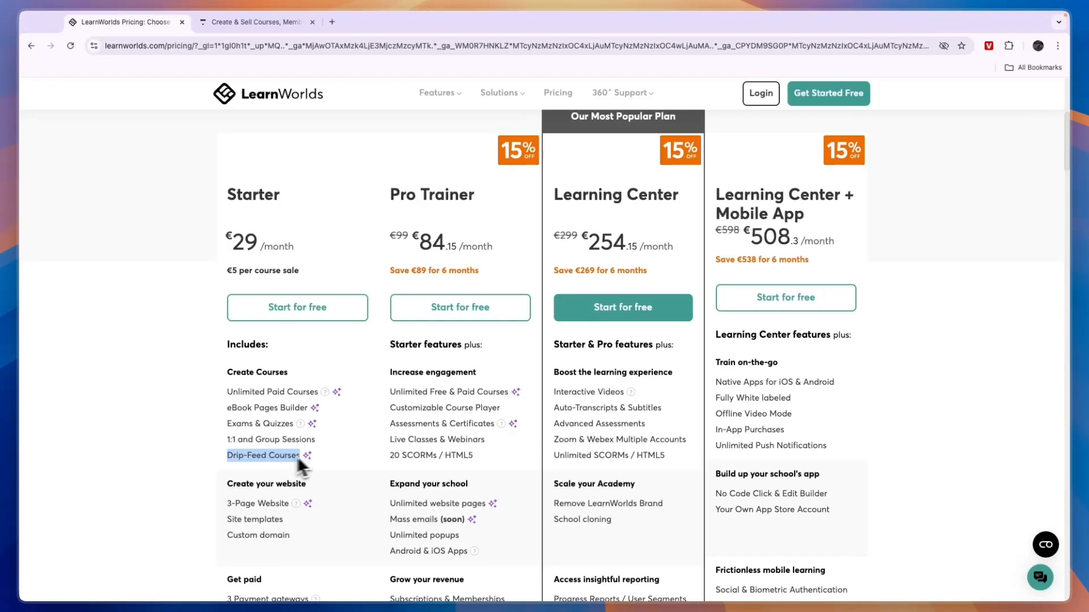
left_click(188, 447)
scroll(167, 454, "down", 2)
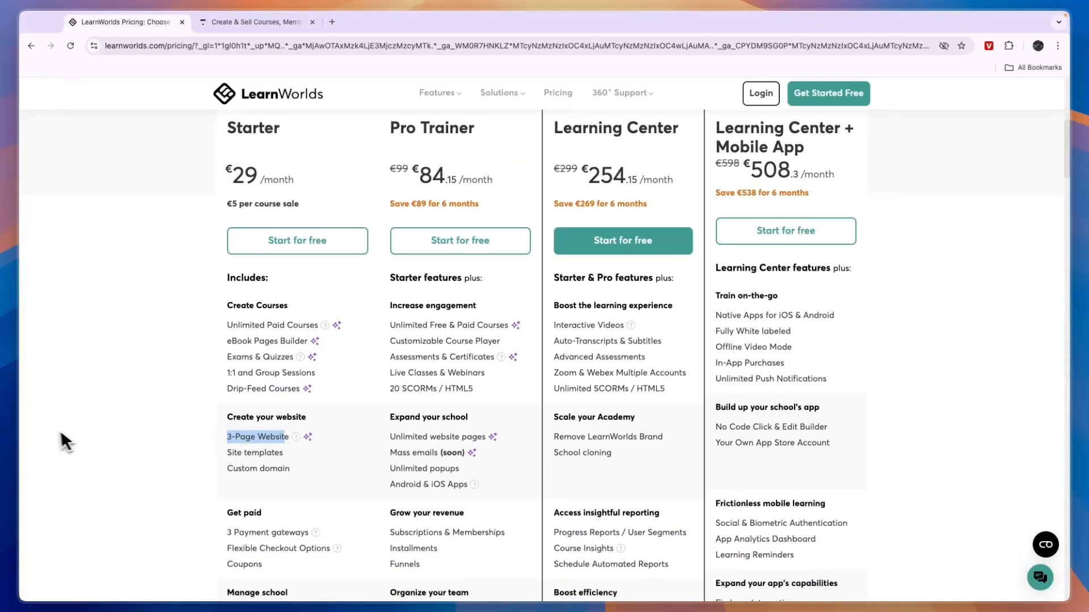
scroll(289, 426, "down", 2)
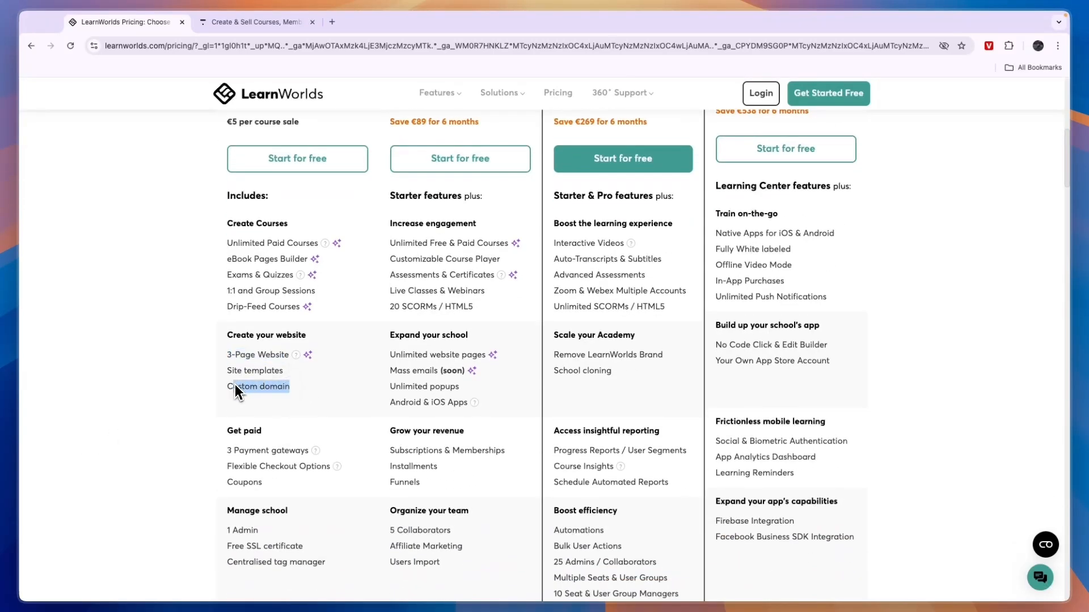
scroll(248, 408, "down", 1)
mouse_move(229, 509)
left_mouse_down()
mouse_move(287, 501)
mouse_move(273, 521)
mouse_move(324, 545)
mouse_move(275, 555)
left_mouse_up()
left_click(332, 455)
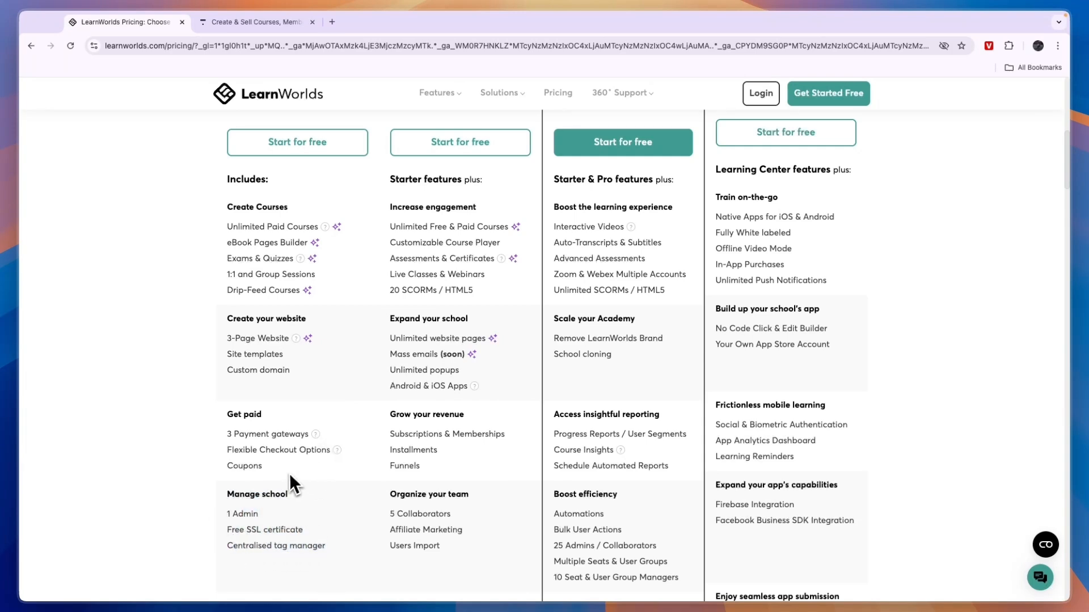
scroll(330, 443, "up", 1)
scroll(330, 442, "up", 1)
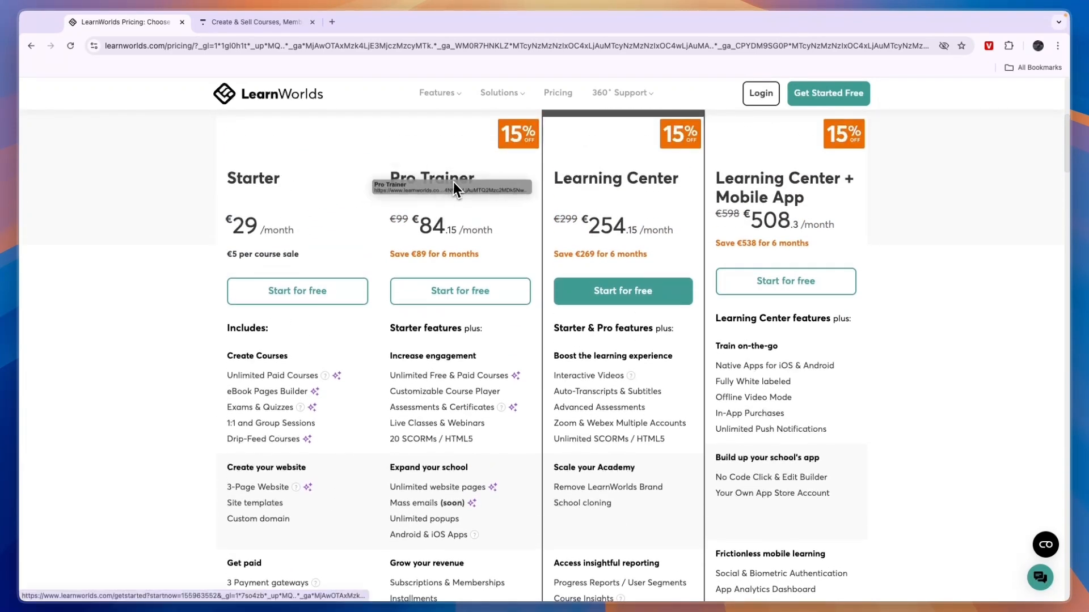
mouse_move(393, 180)
left_mouse_down()
mouse_move(424, 203)
mouse_move(405, 220)
left_mouse_up()
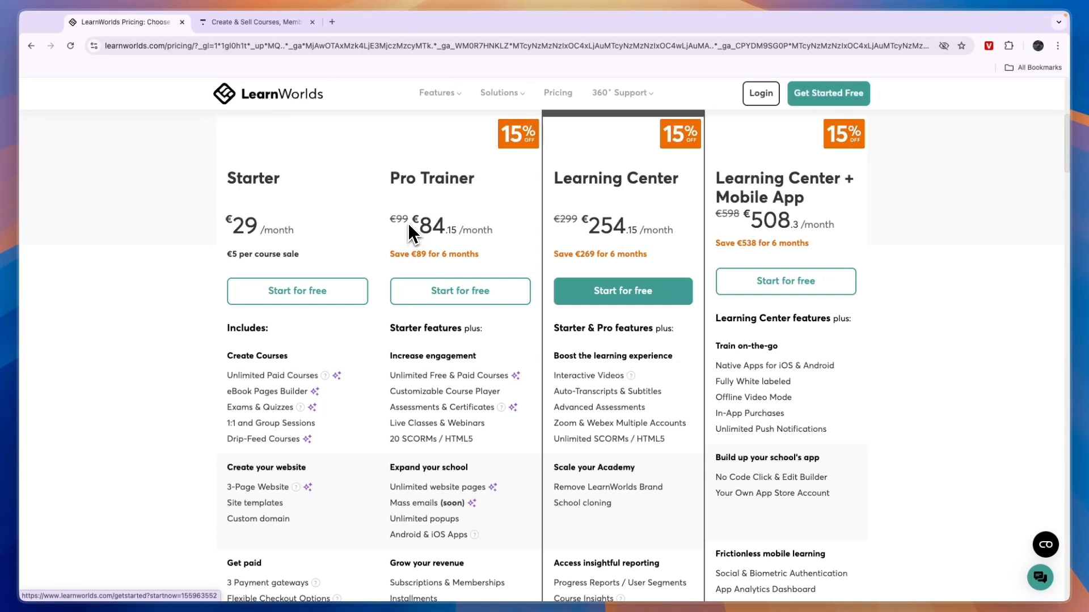
scroll(468, 432, "down", 1)
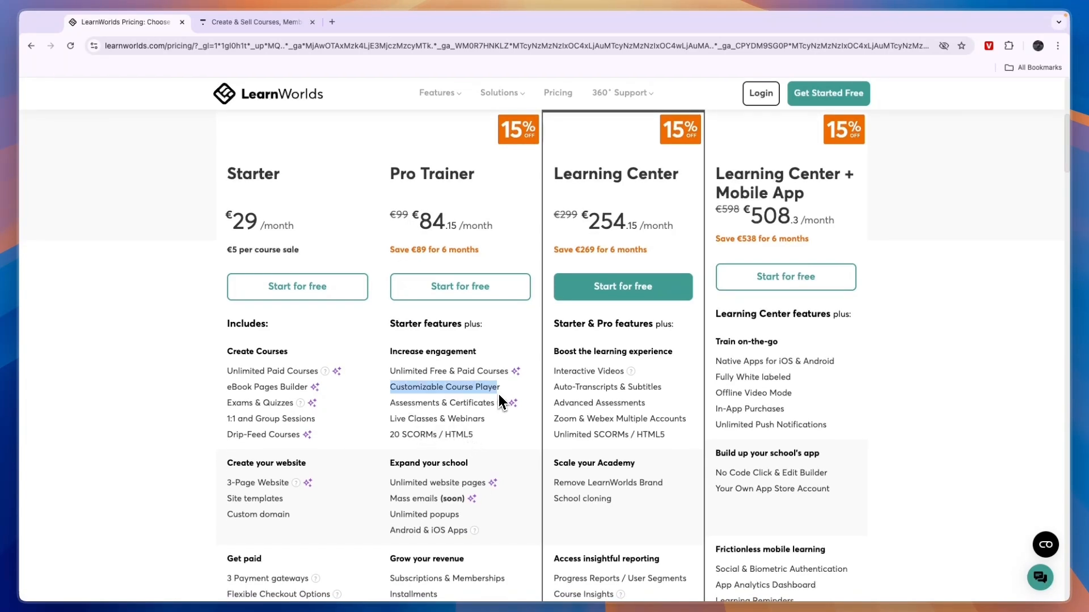
left_click_drag(390, 388, 425, 389)
left_click(427, 372)
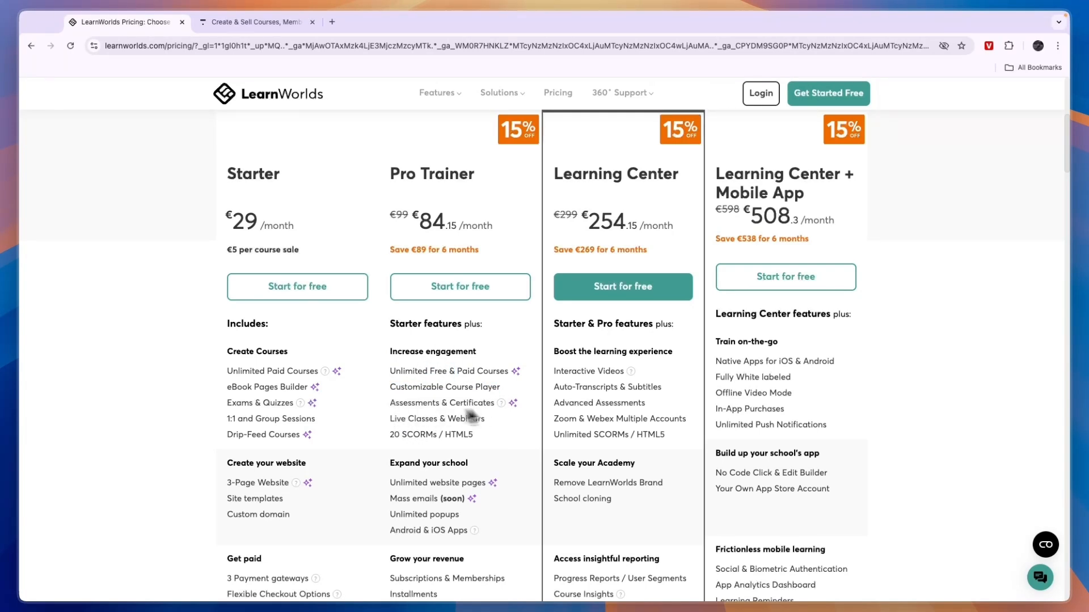
mouse_move(493, 404)
left_mouse_down()
mouse_move(404, 407)
mouse_move(475, 421)
left_mouse_up()
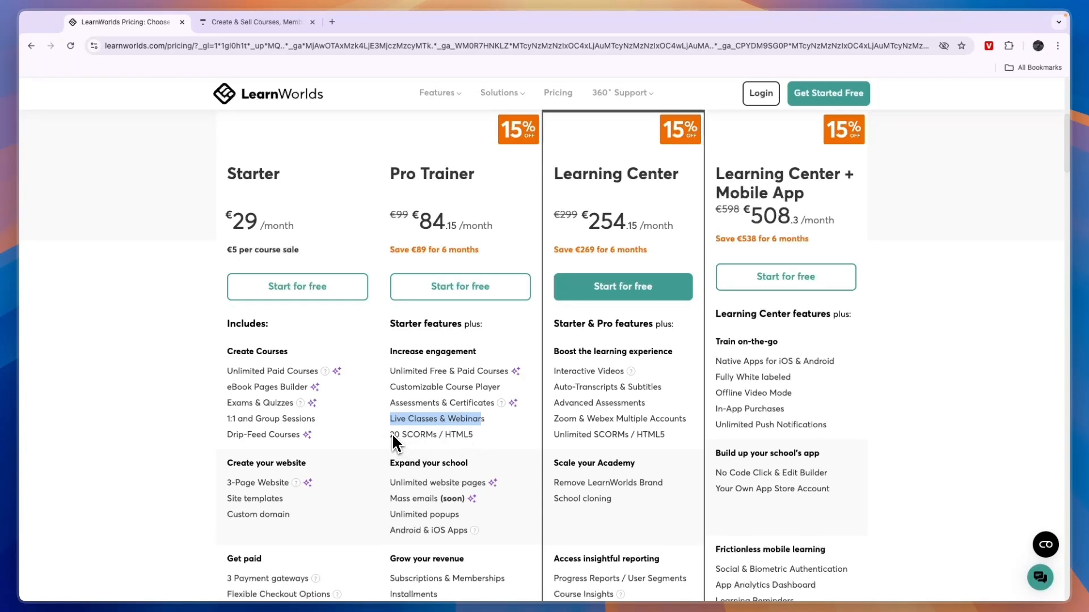
left_click_drag(390, 435, 473, 435)
scroll(420, 448, "down", 2)
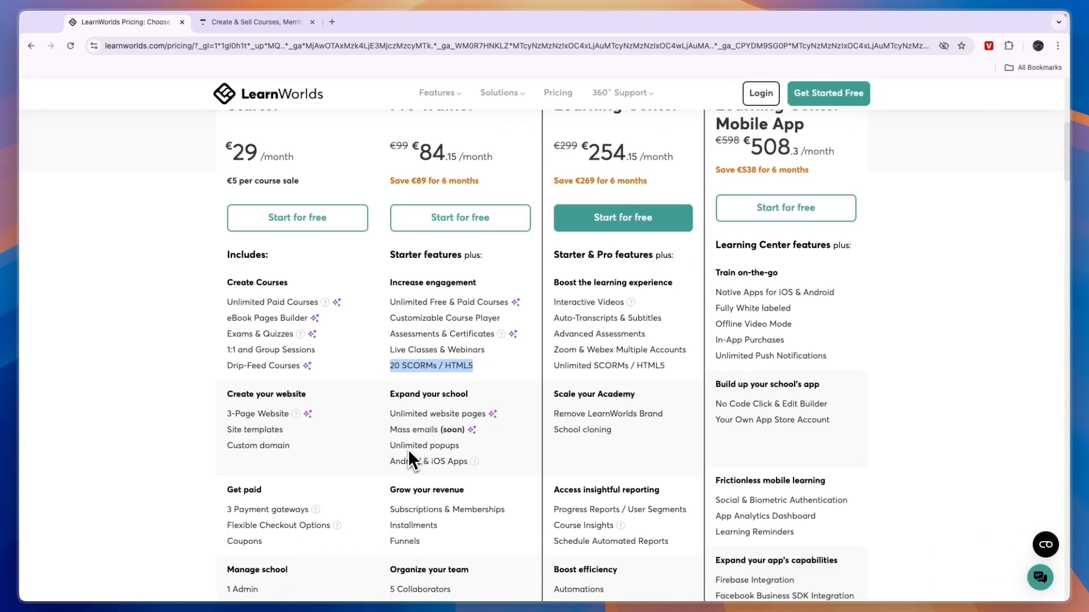
left_click_drag(390, 414, 477, 421)
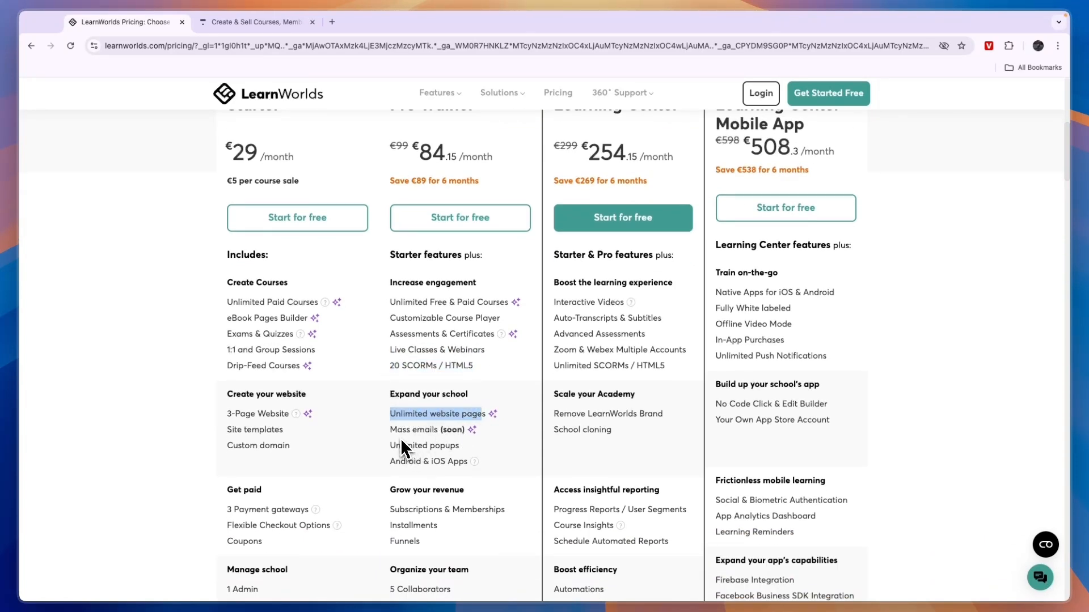
mouse_move(390, 430)
left_mouse_down()
mouse_move(438, 431)
mouse_move(459, 446)
left_mouse_up()
left_click_drag(389, 461, 420, 461)
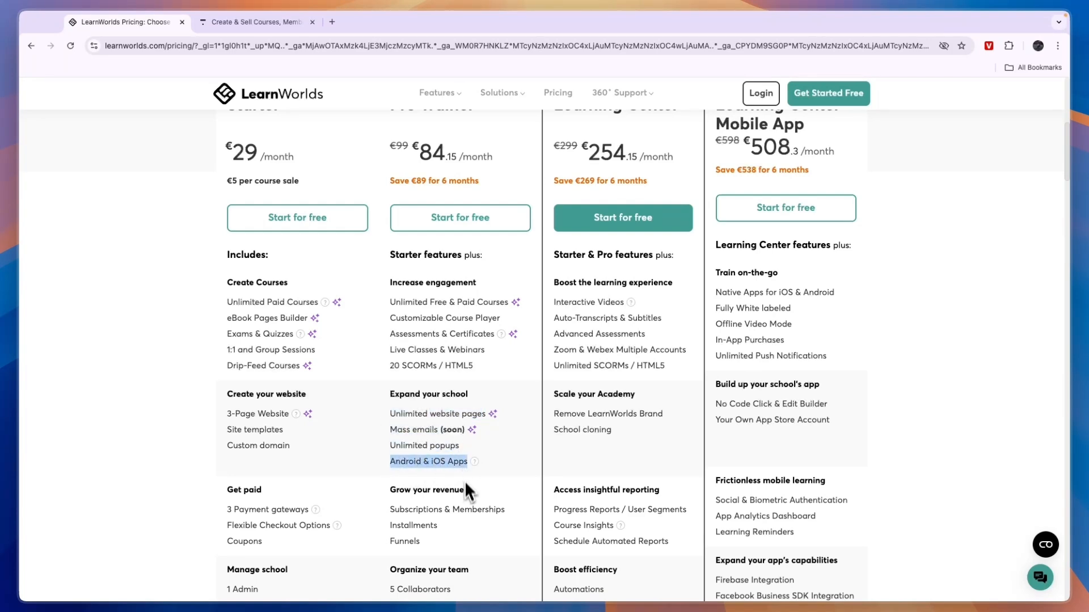
scroll(399, 537, "down", 1)
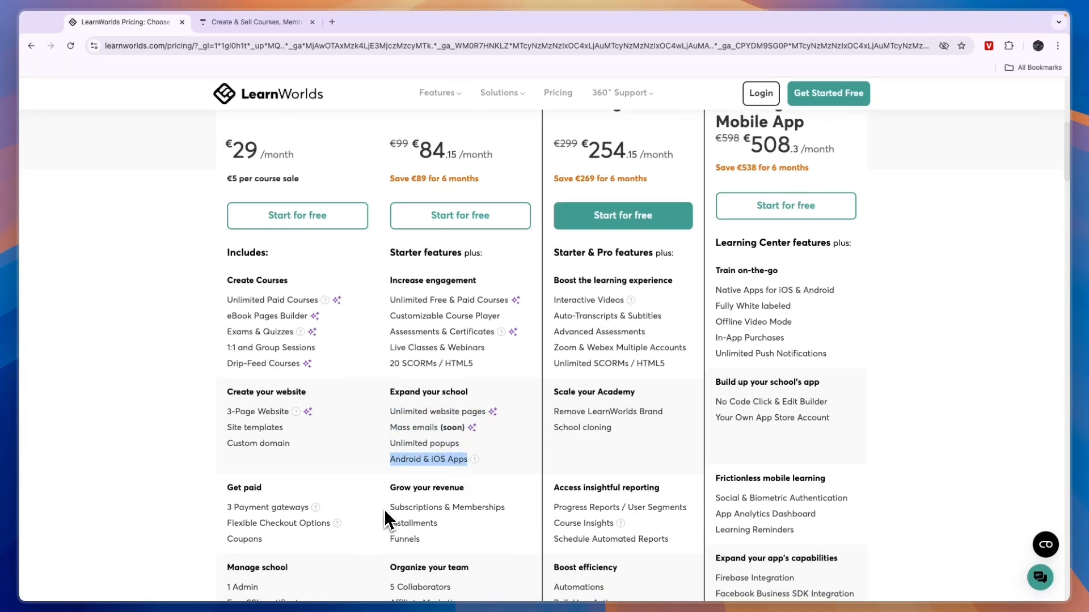
left_click_drag(389, 509, 506, 508)
scroll(481, 540, "down", 2)
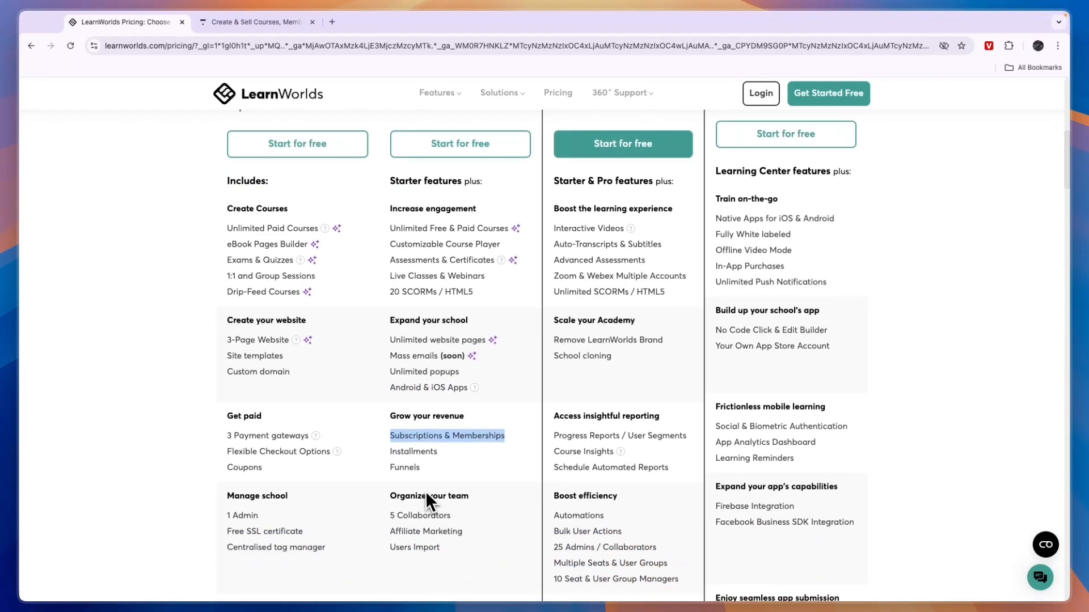
left_click_drag(390, 453, 423, 457)
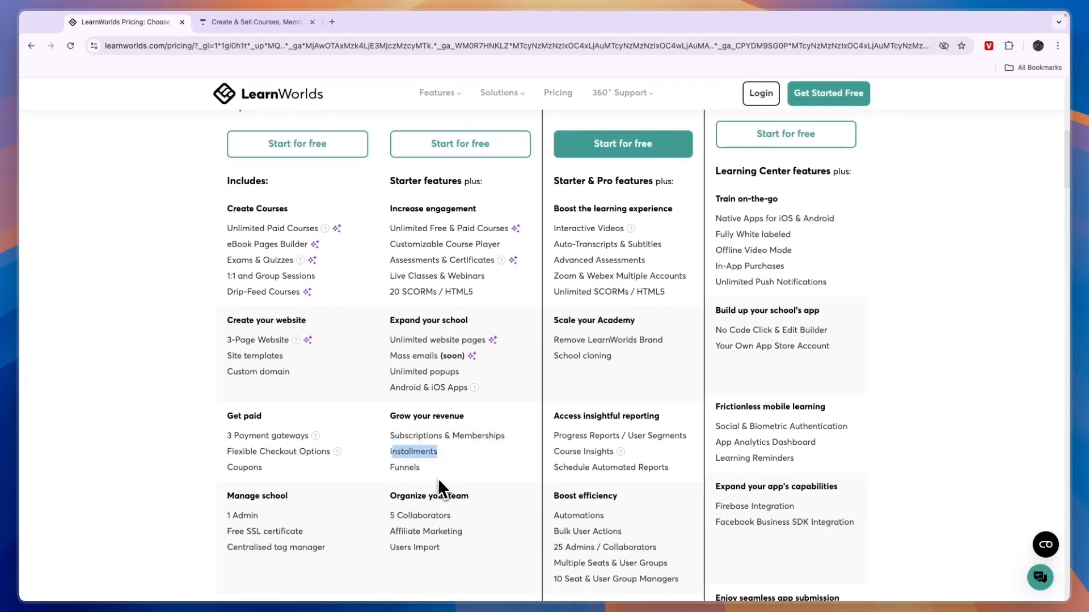
left_click_drag(390, 515, 466, 515)
scroll(451, 545, "down", 1)
scroll(467, 512, "down", 1)
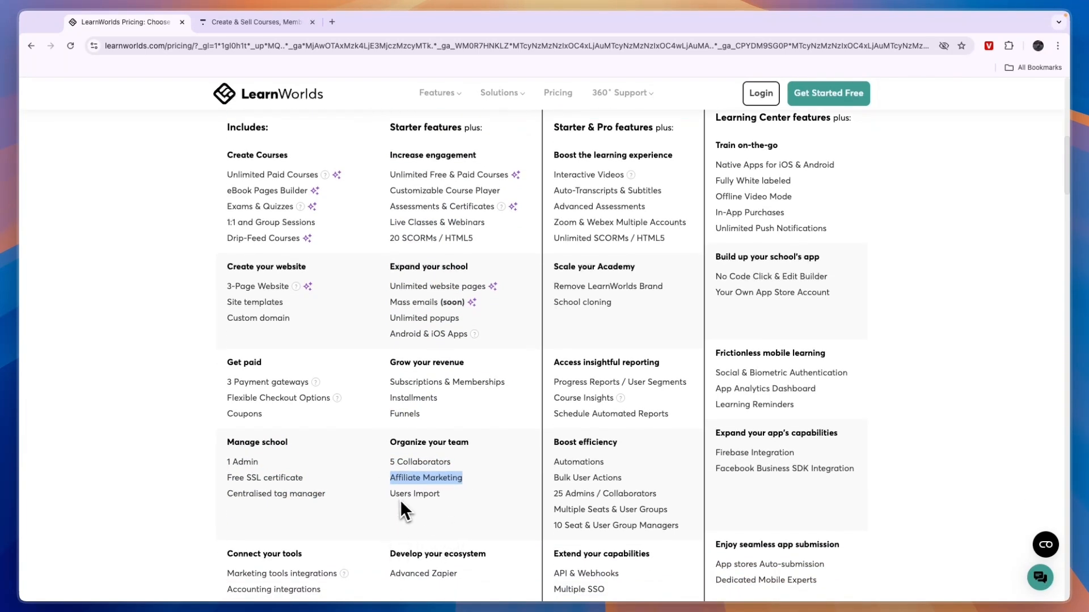
scroll(420, 573, "down", 1)
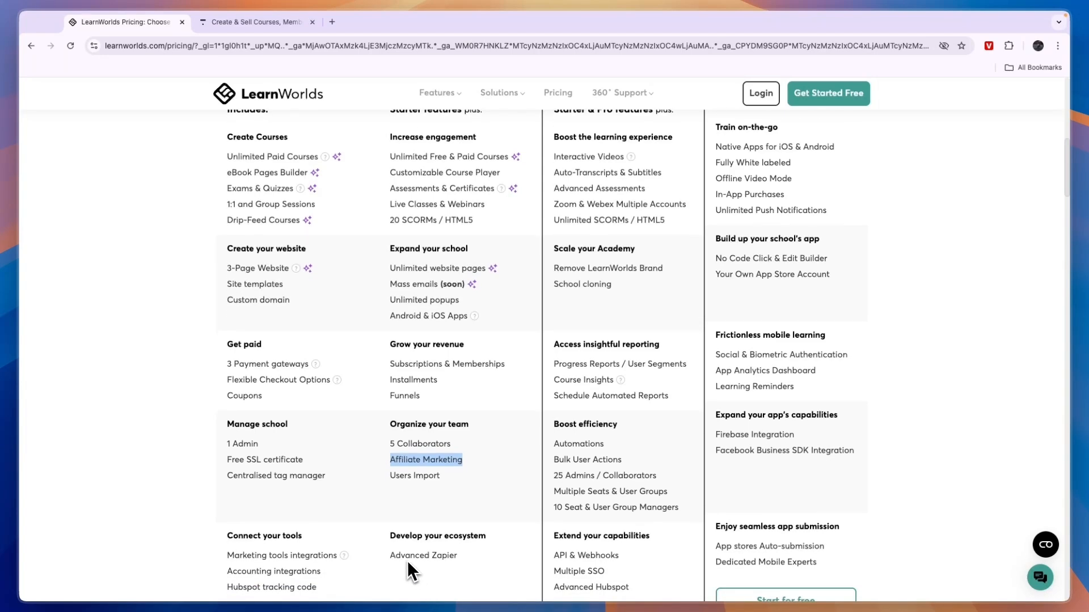
left_click_drag(390, 555, 455, 557)
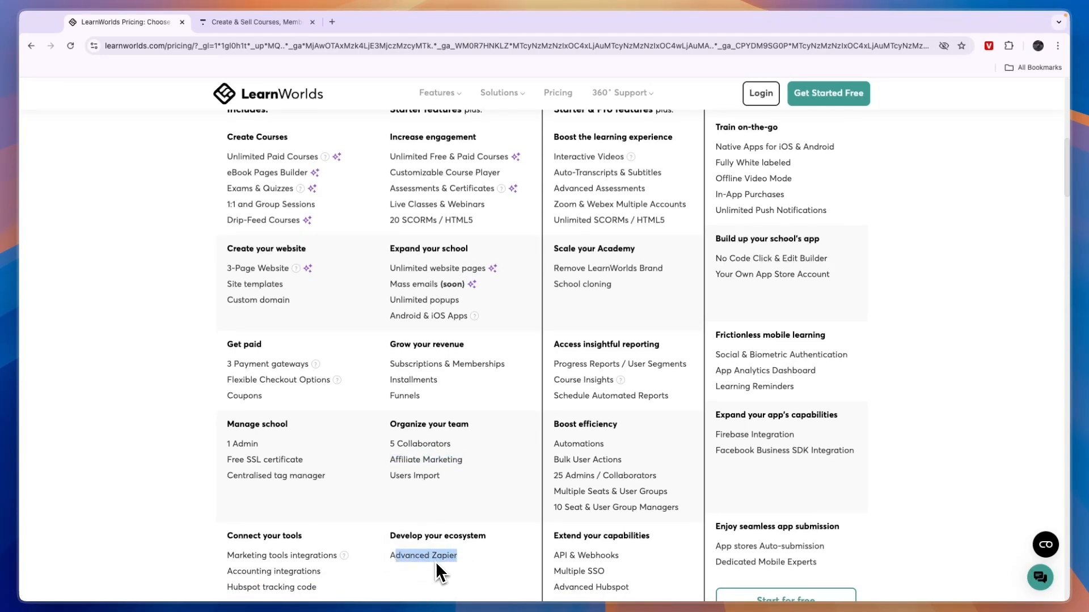
scroll(426, 559, "up", 5)
left_click_drag(554, 323, 678, 324)
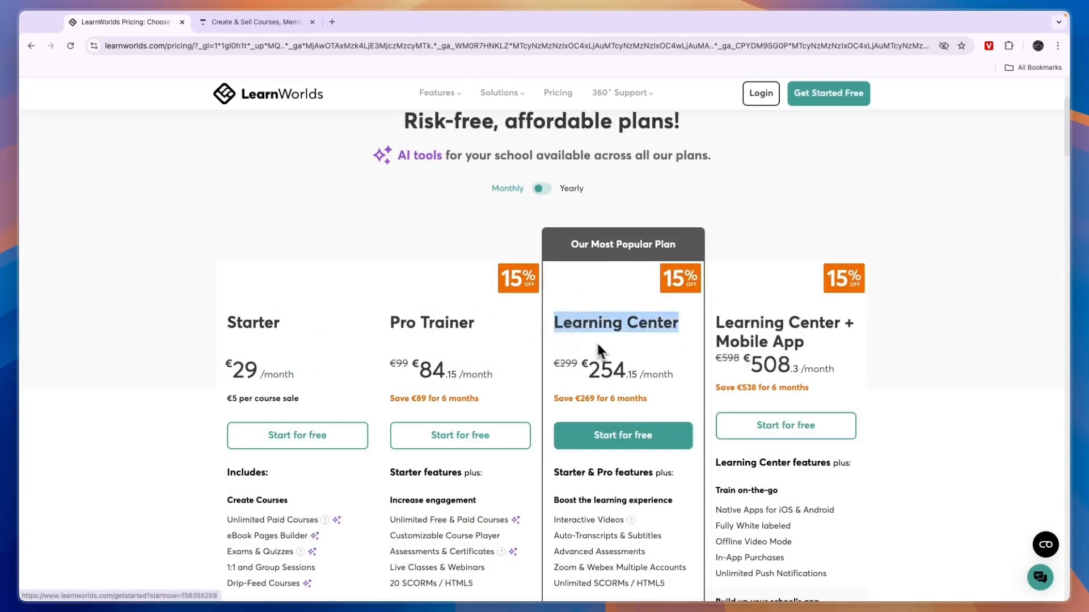
left_click_drag(600, 346, 642, 373)
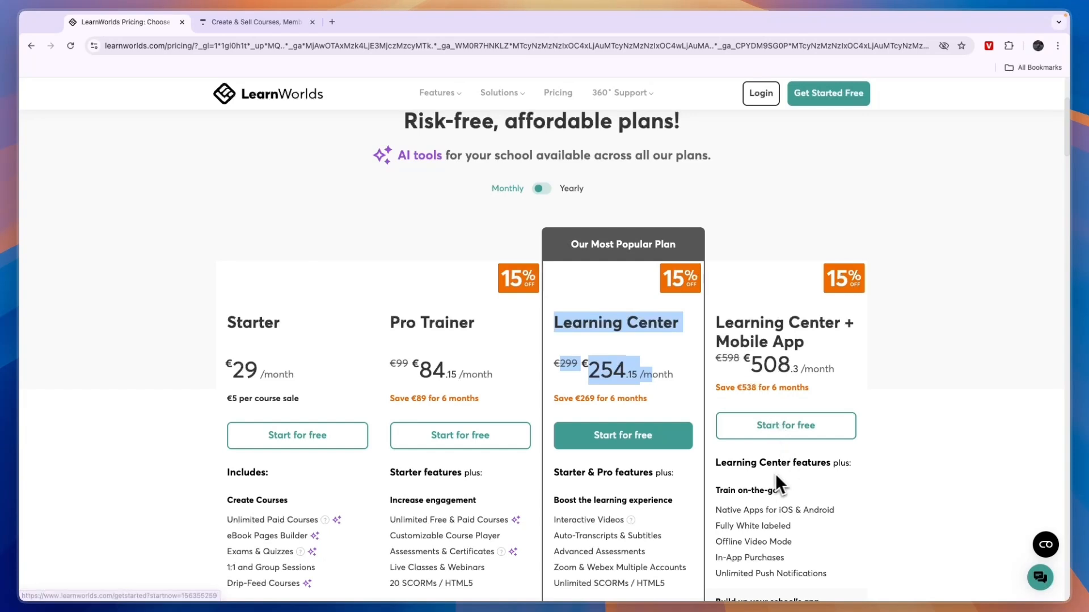
scroll(769, 474, "down", 1)
scroll(559, 515, "down", 1)
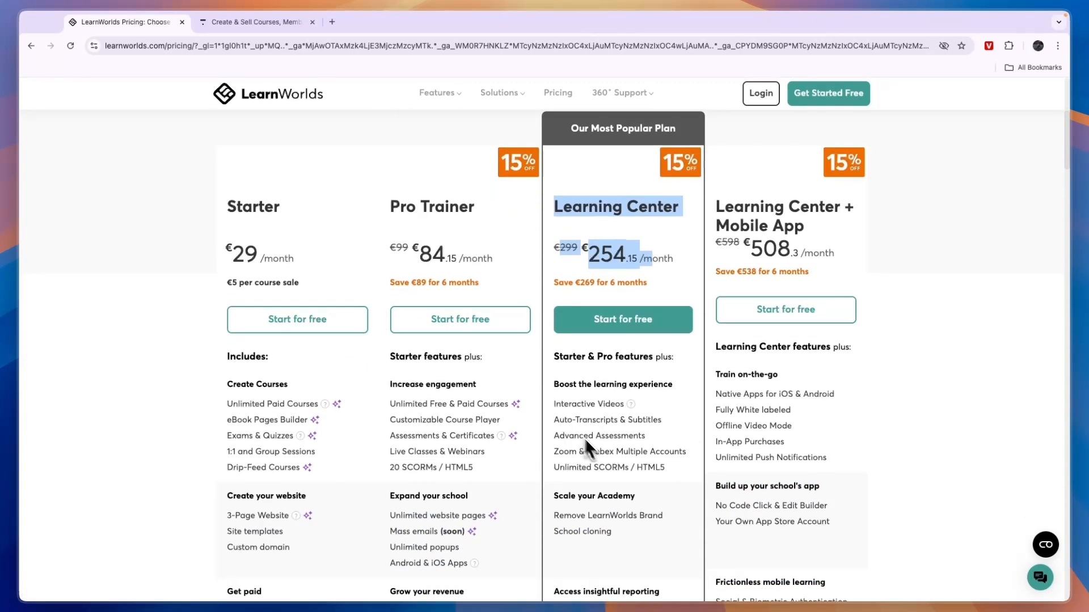
left_click(560, 431)
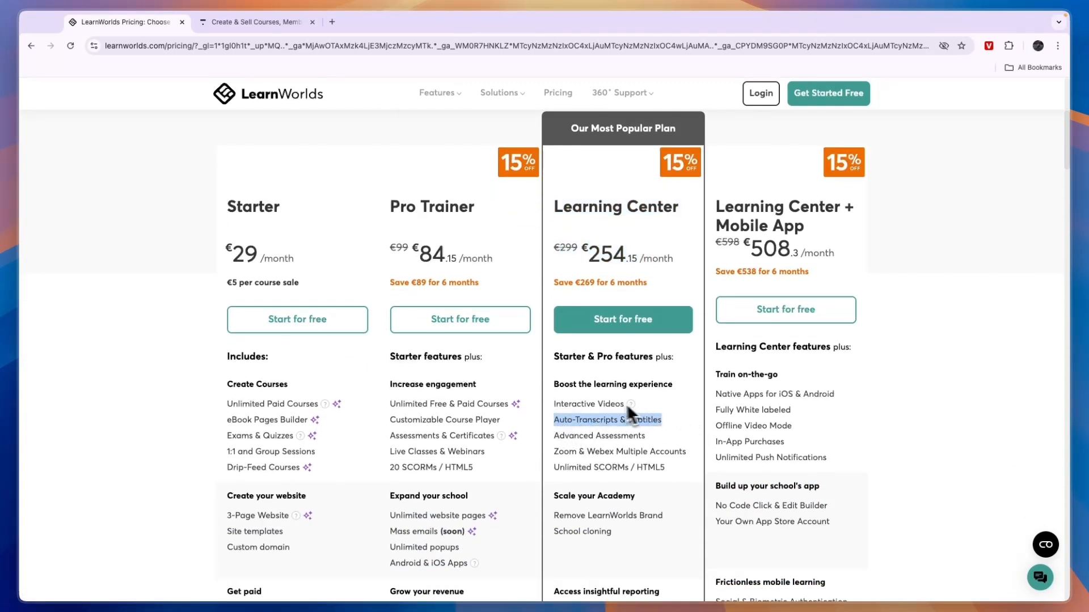
left_click_drag(558, 420, 626, 405)
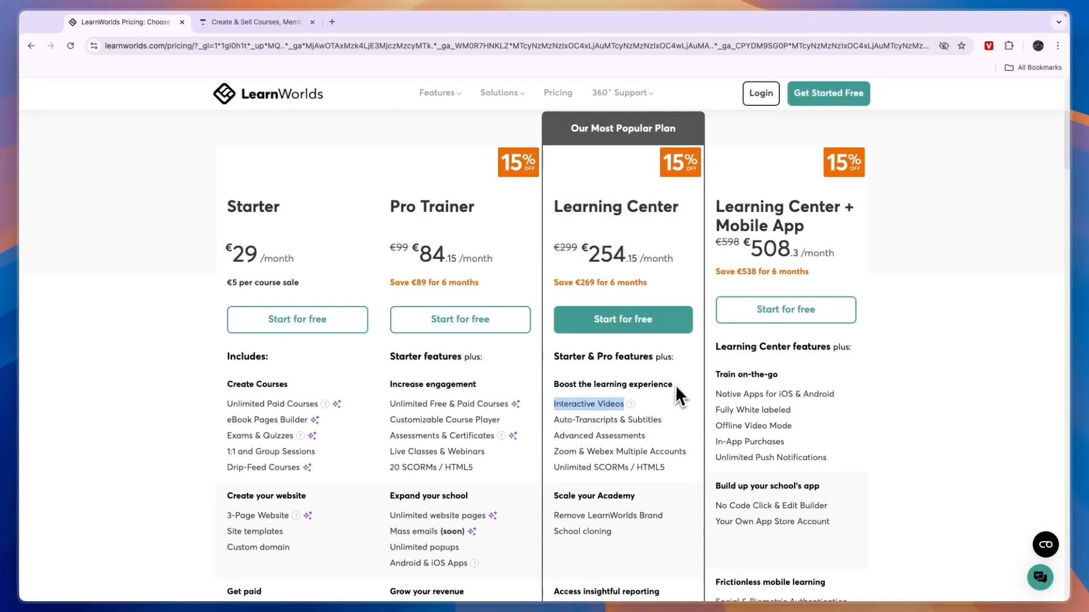
left_click(643, 286)
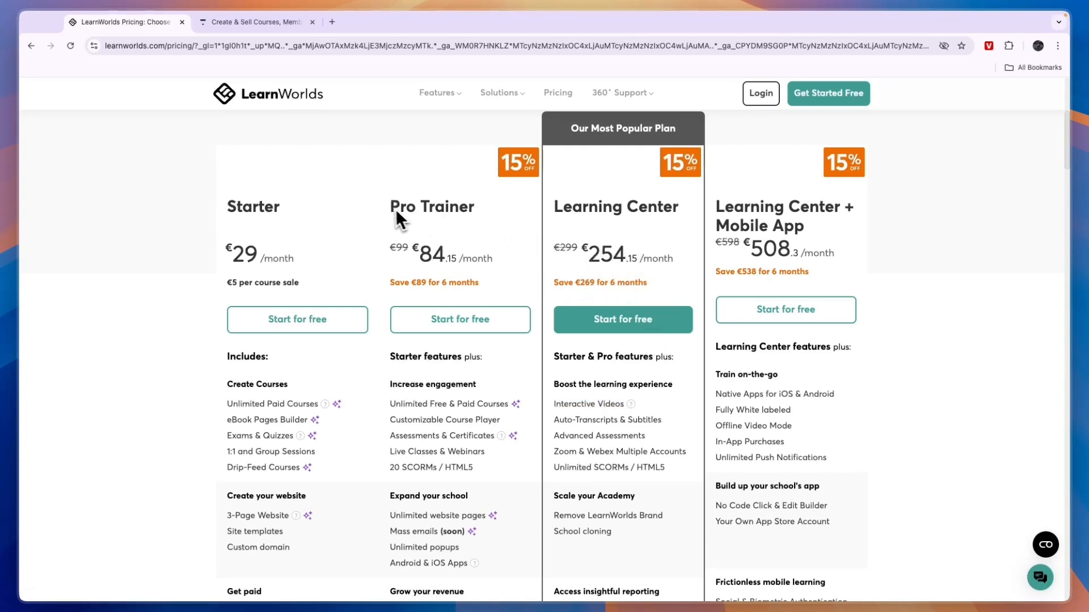
Show Thinkific's pricing page with plans billed monthly instead of annually
left_click(256, 22)
left_click(347, 123)
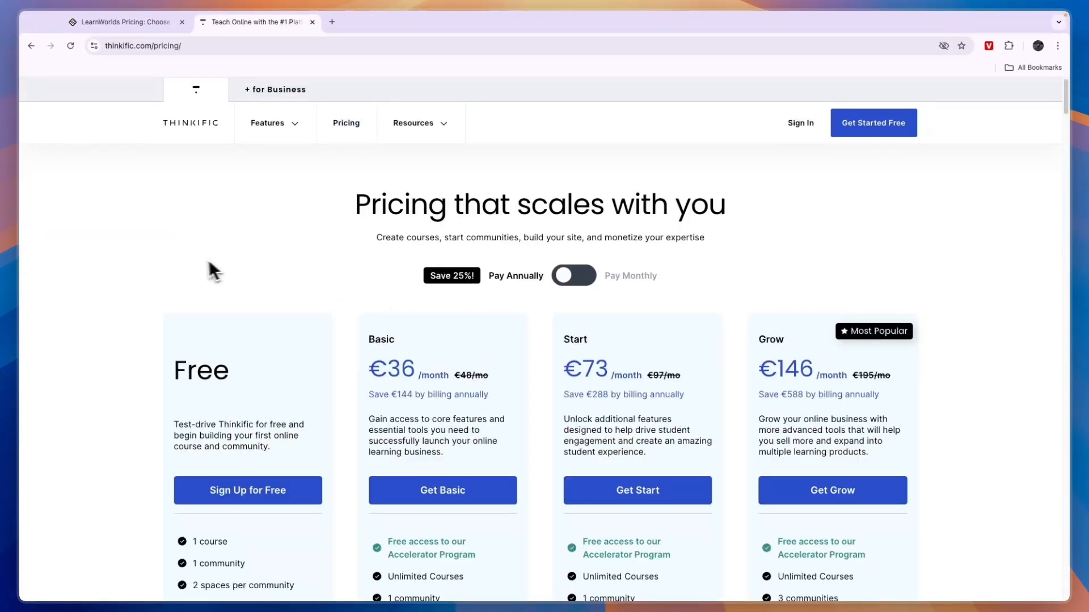
left_click(563, 276)
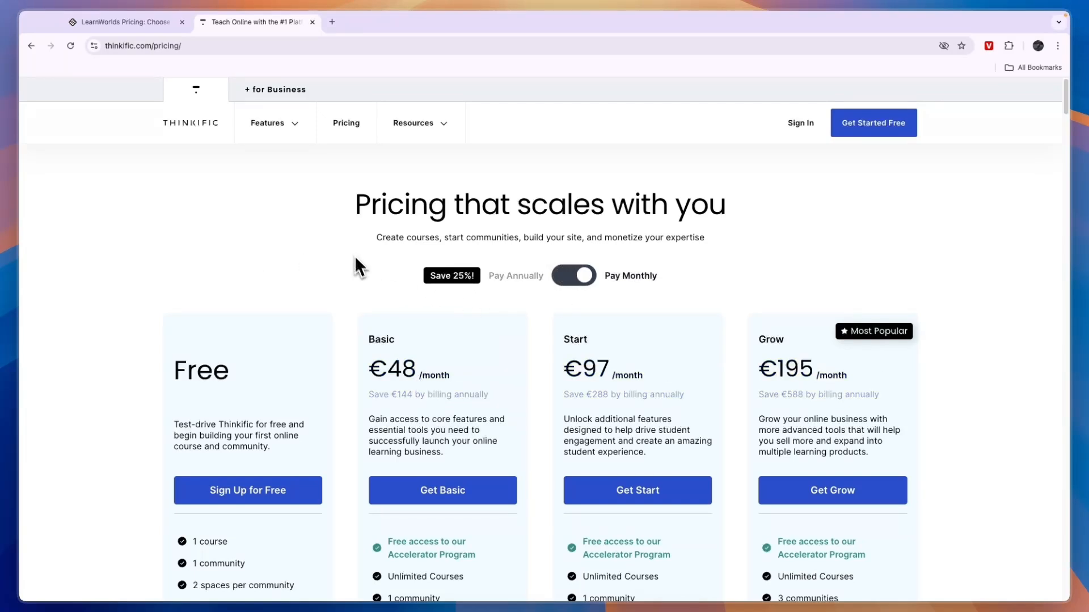
scroll(294, 275, "down", 2)
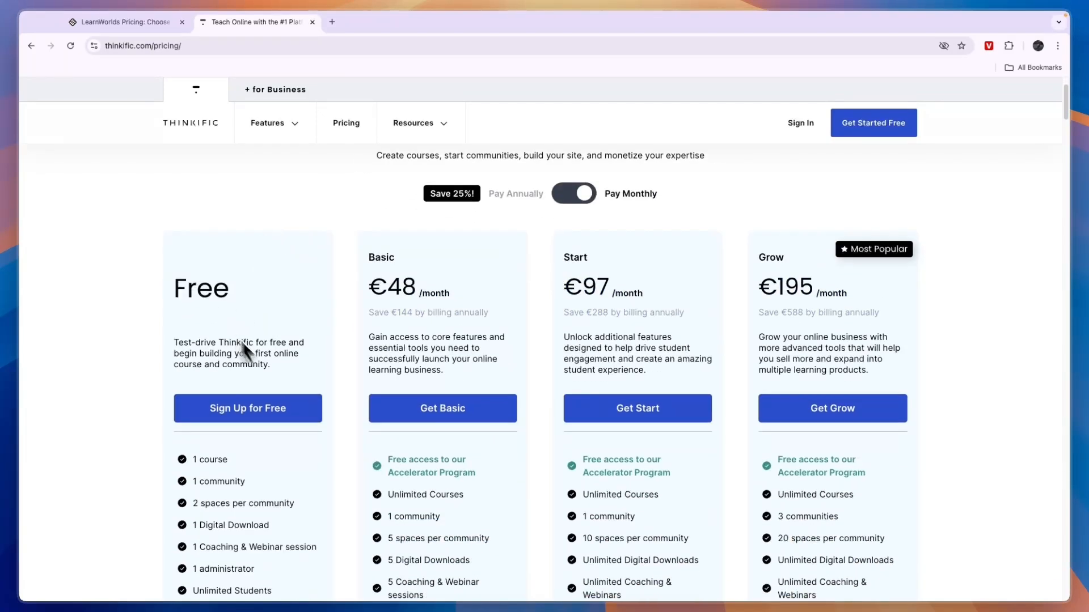
scroll(198, 358, "down", 2)
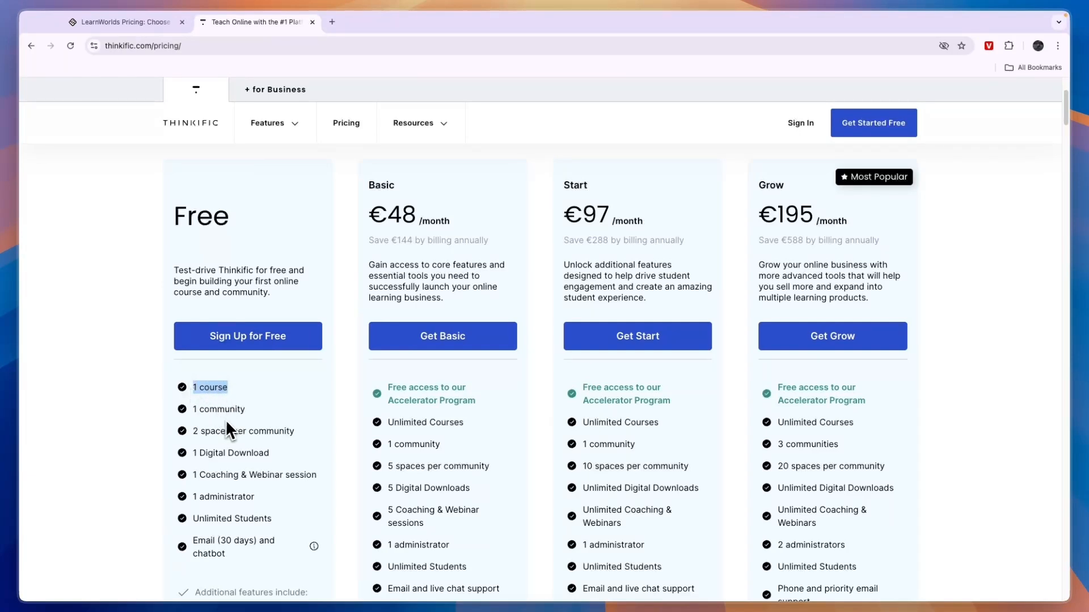
Highlight the Free plan's spaces per community, download limit, 30-day email/chatbot and additional features
mouse_move(193, 431)
left_mouse_down()
mouse_move(264, 431)
mouse_move(206, 460)
mouse_move(335, 488)
left_mouse_up()
double_click(247, 453)
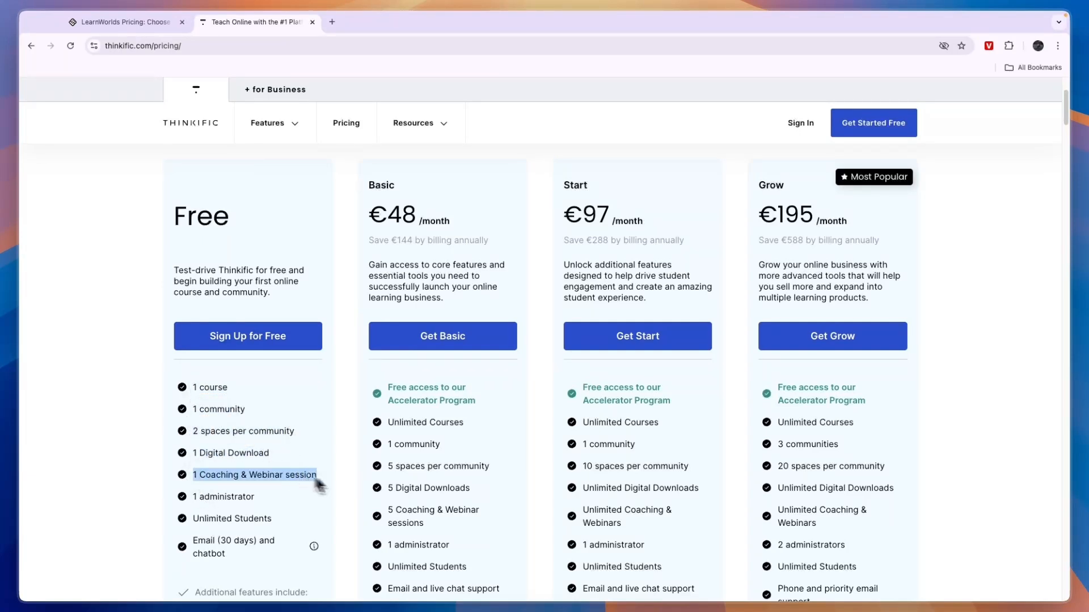
scroll(256, 496, "down", 1)
mouse_move(255, 485)
left_mouse_down()
mouse_move(195, 485)
mouse_move(283, 506)
left_mouse_up()
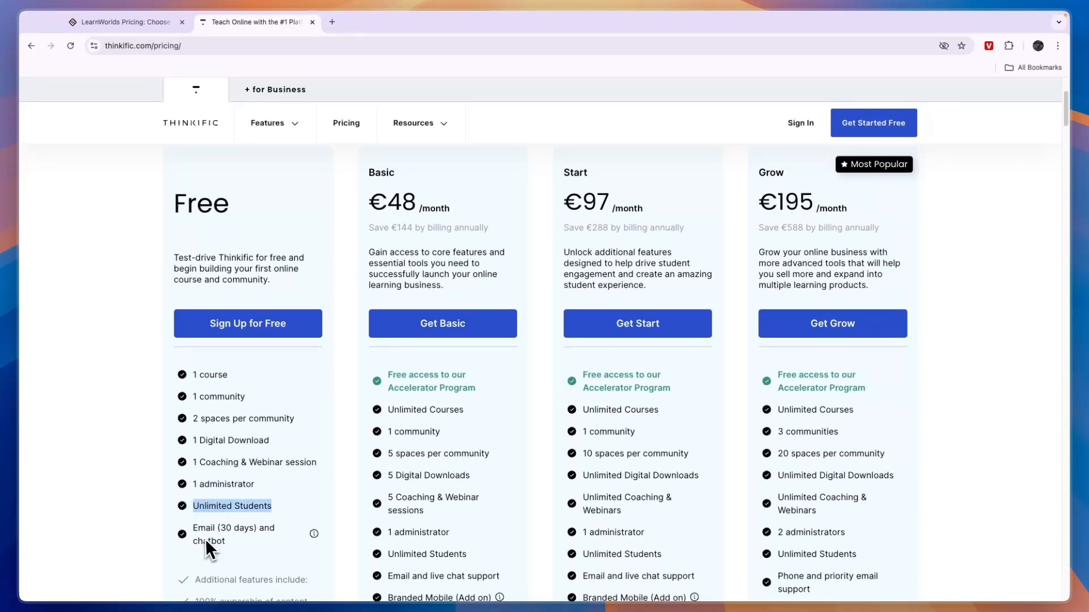
left_click_drag(193, 529, 249, 558)
scroll(241, 544, "down", 1)
scroll(235, 498, "down", 2)
scroll(223, 494, "down", 1)
left_click(215, 507)
scroll(215, 507, "down", 3)
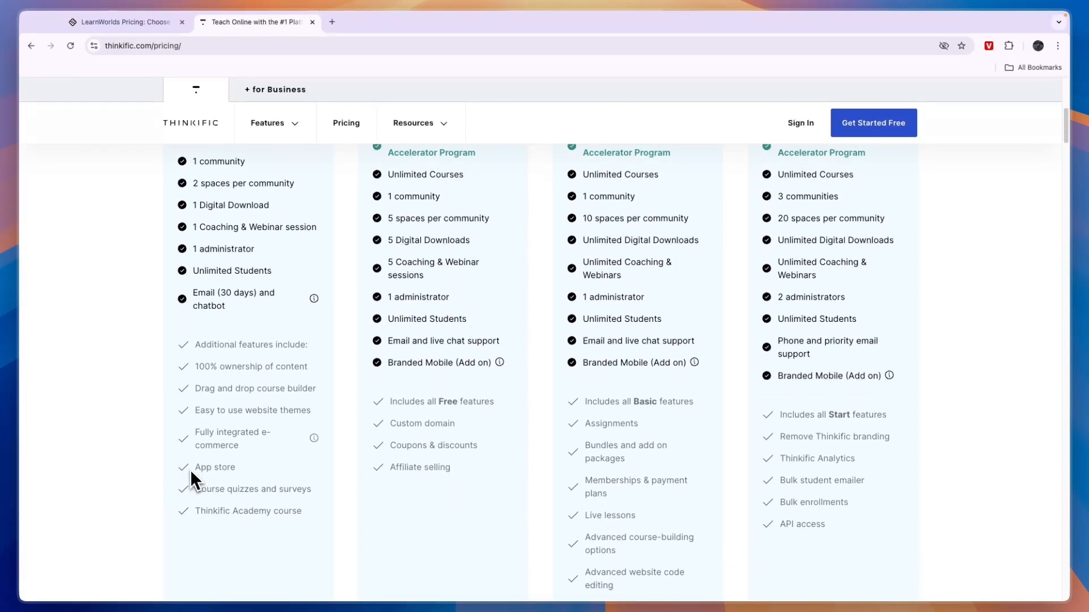
left_click_drag(302, 515, 306, 347)
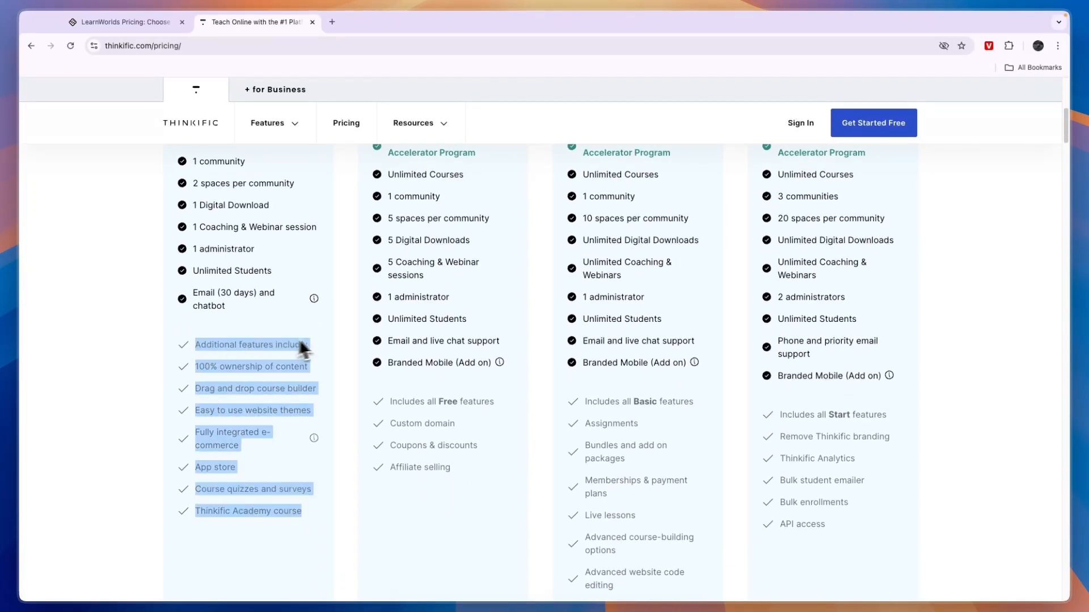
left_click(282, 351)
scroll(311, 425, "up", 5)
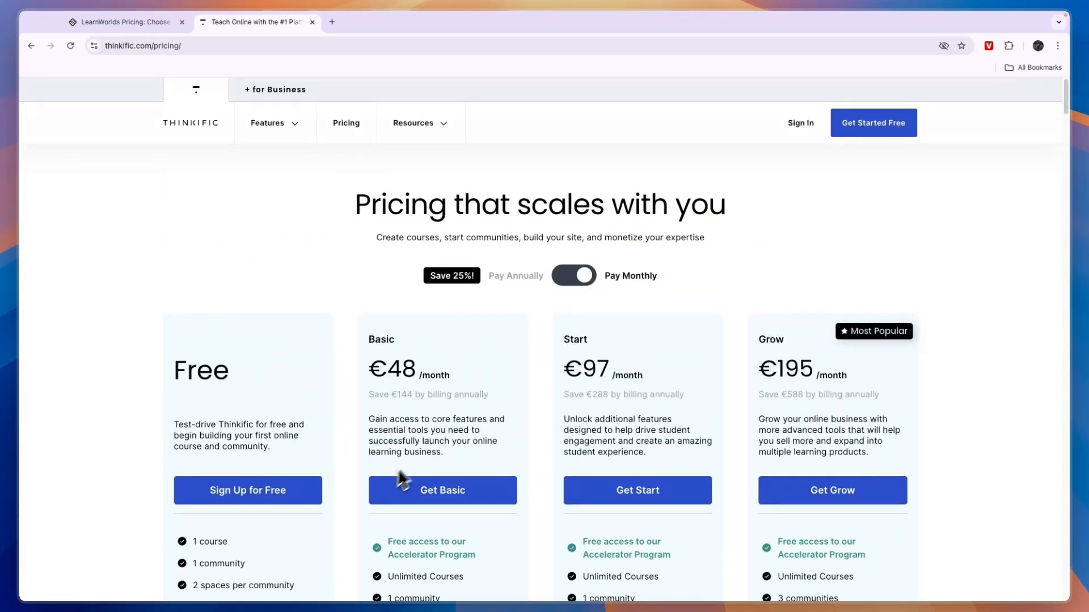
left_click_drag(372, 372, 463, 386)
scroll(501, 429, "down", 3)
Compare Thinkific Basic's €48 monthly price against LearnWorlds Starter's €29
left_click(132, 22)
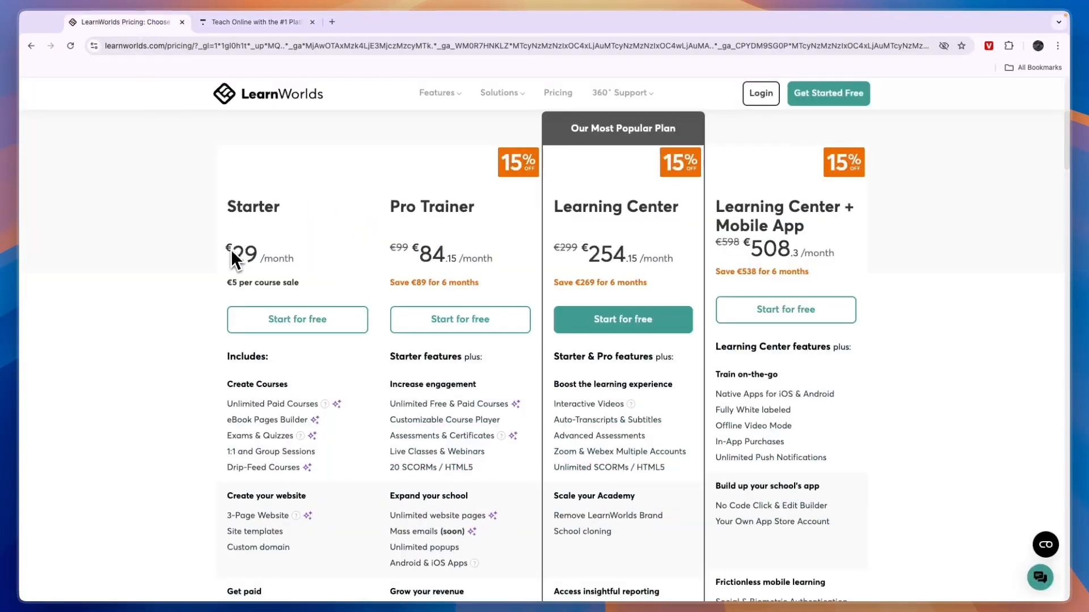
left_click(254, 21)
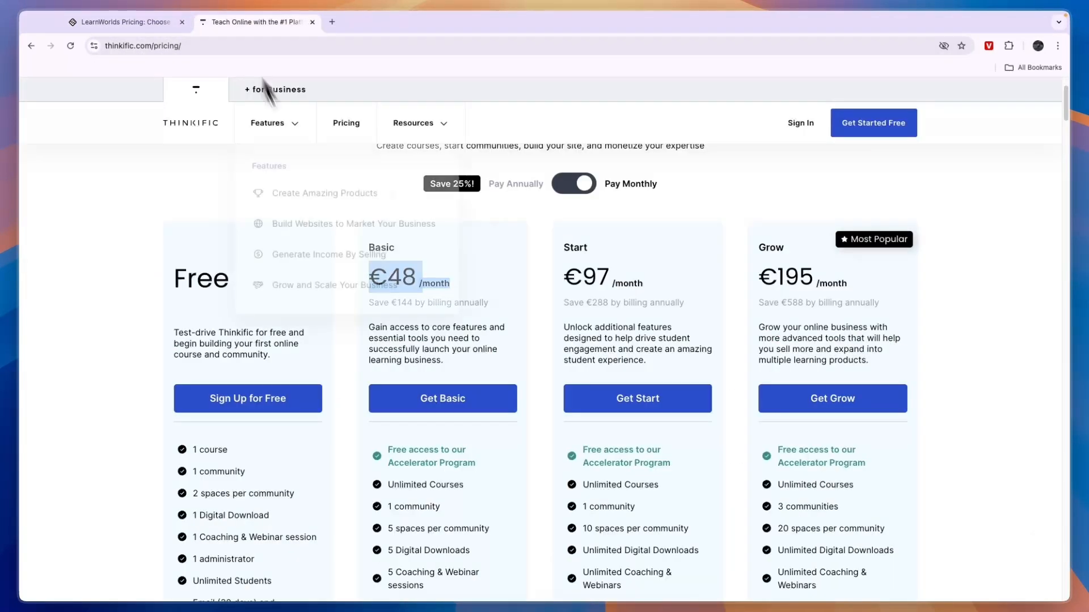
left_click(357, 426)
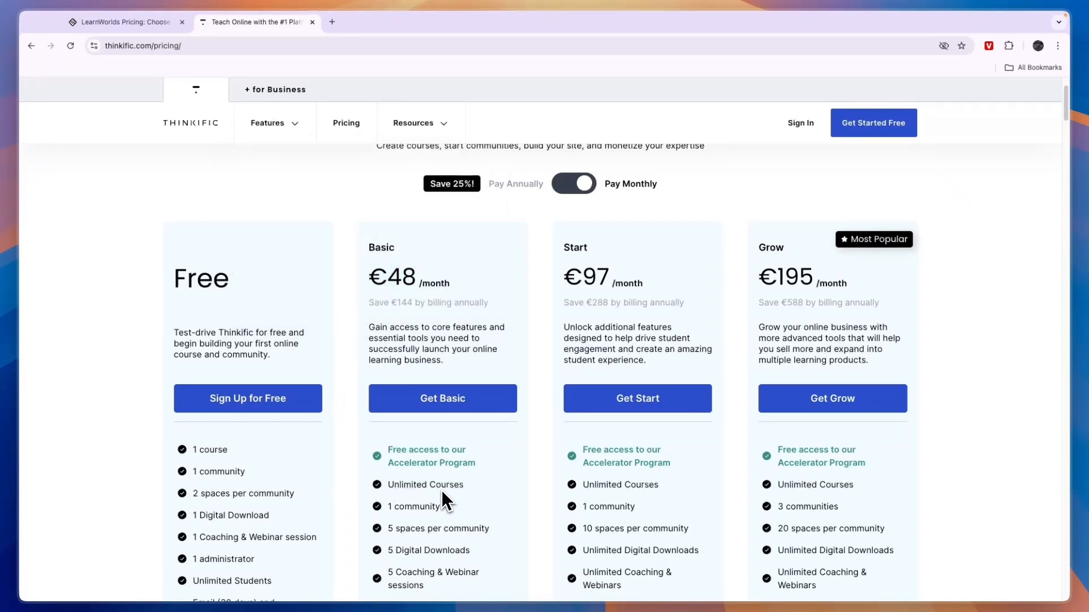
left_click_drag(370, 279, 459, 290)
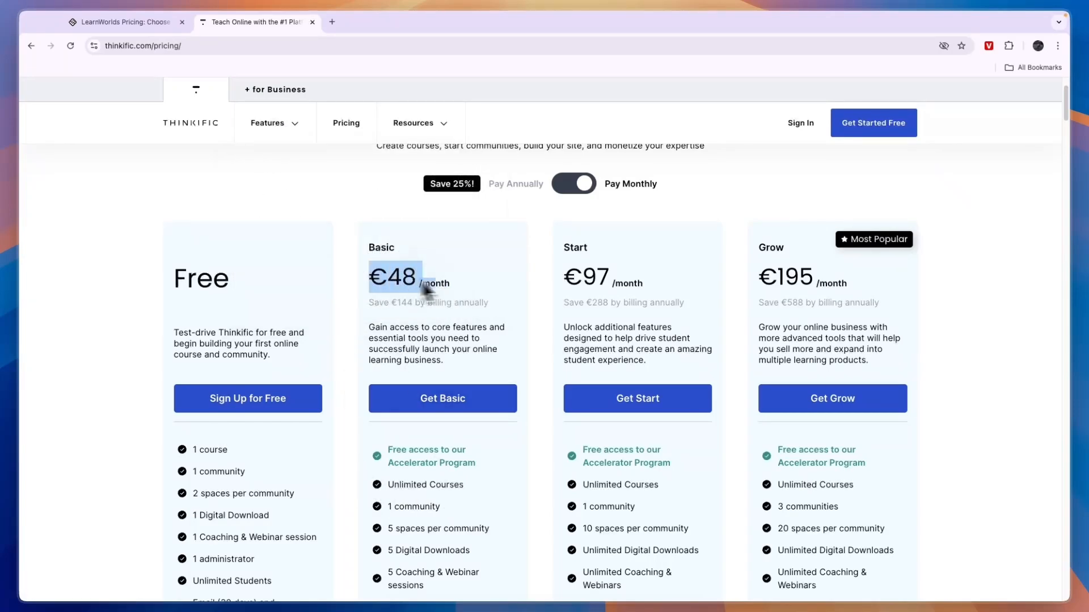
left_click(119, 21)
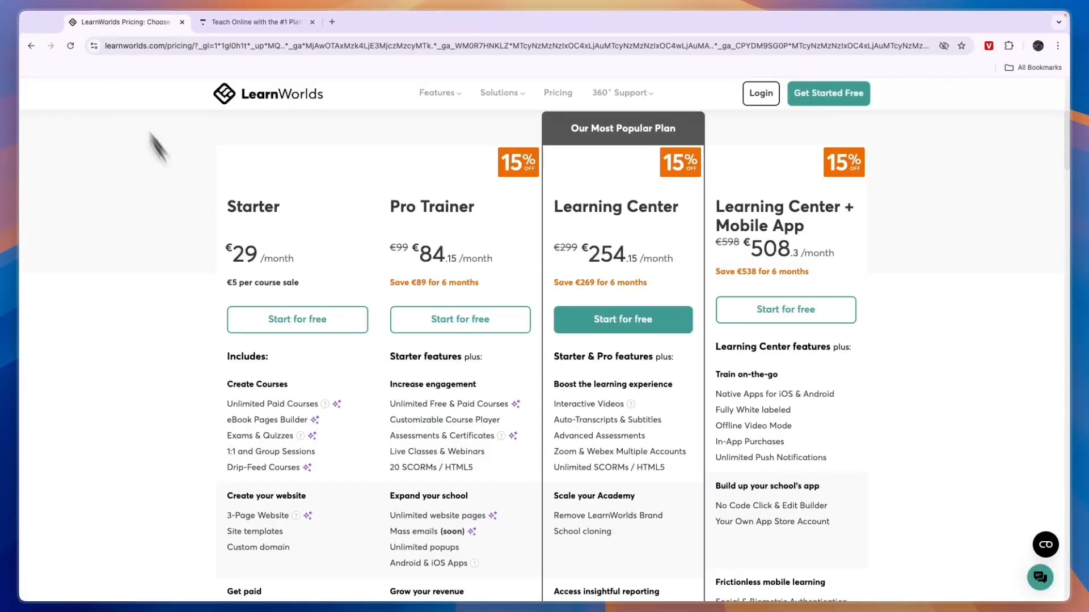
left_click_drag(231, 258, 267, 256)
left_click(255, 21)
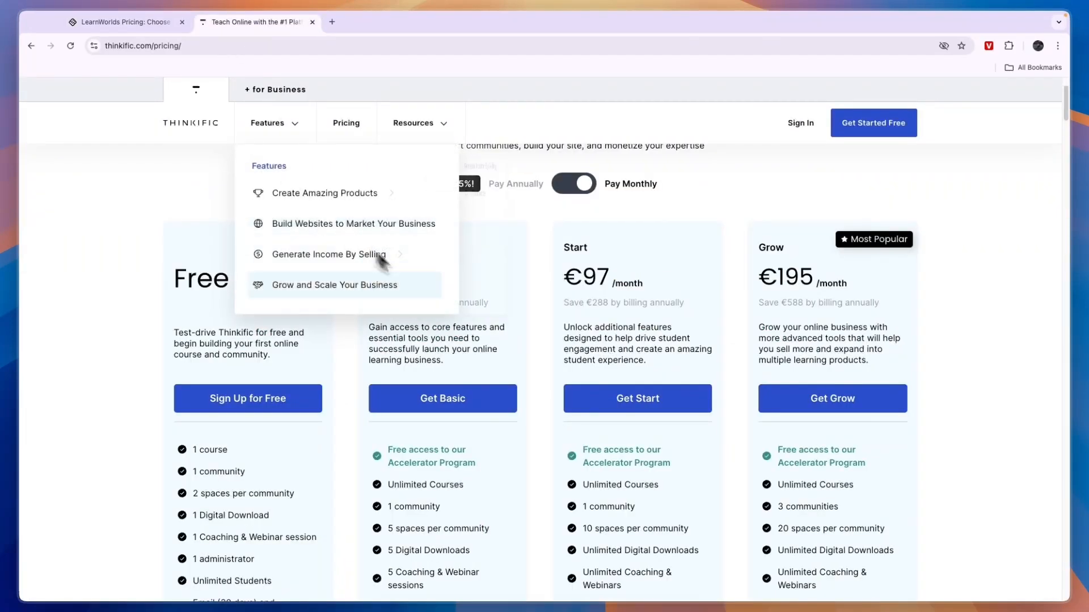
scroll(486, 324, "down", 3)
scroll(415, 346, "down", 1)
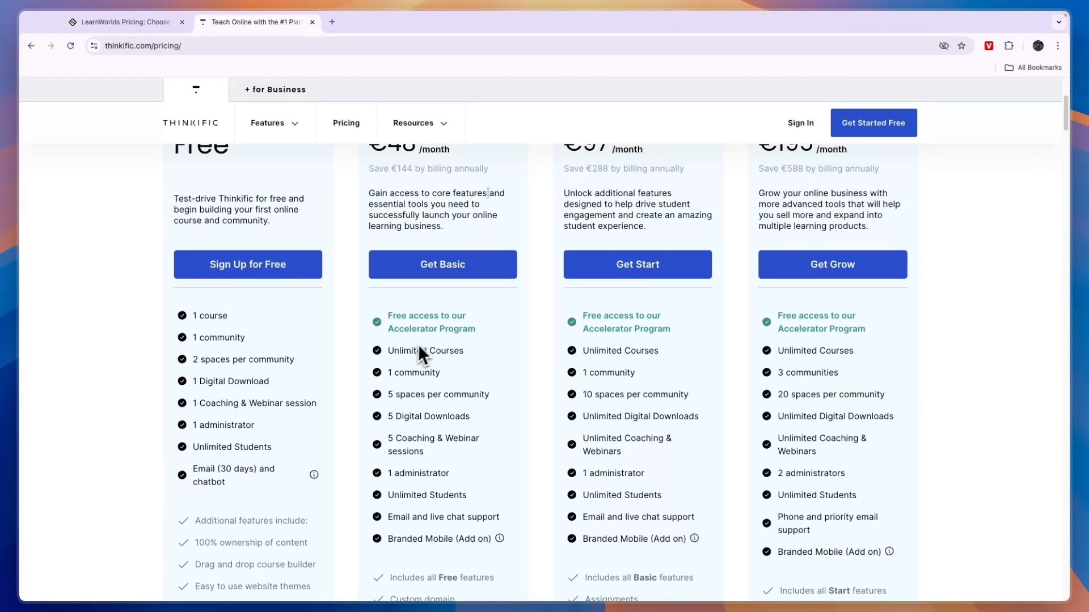
Highlight Basic's features: 5 spaces, 5 downloads, coaching/webinars, 1 admin, unlimited students, support, mobile add-on
left_click_drag(387, 350, 465, 351)
mouse_move(387, 372)
left_mouse_down()
mouse_move(425, 373)
mouse_move(427, 400)
mouse_move(494, 415)
left_mouse_up()
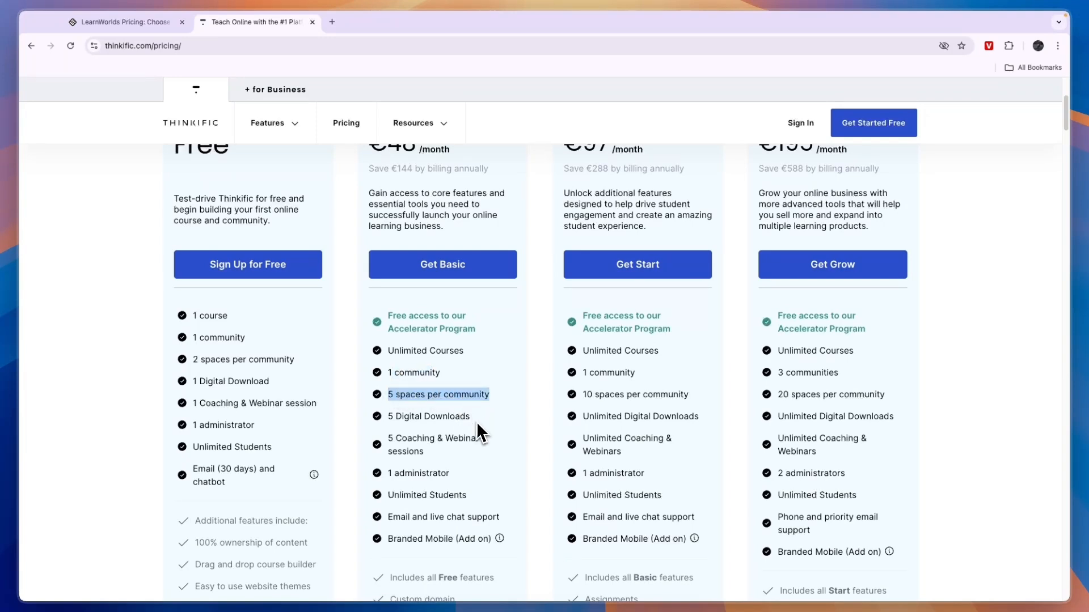
left_click_drag(388, 416, 464, 416)
left_click_drag(396, 438, 455, 450)
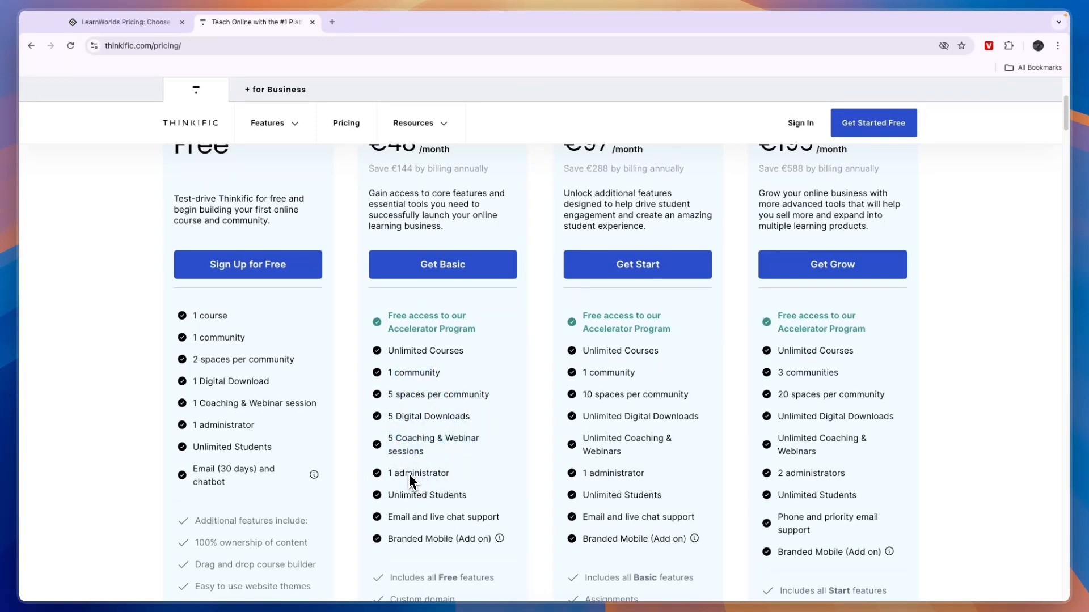
left_click_drag(388, 474, 450, 473)
left_click_drag(388, 494, 466, 494)
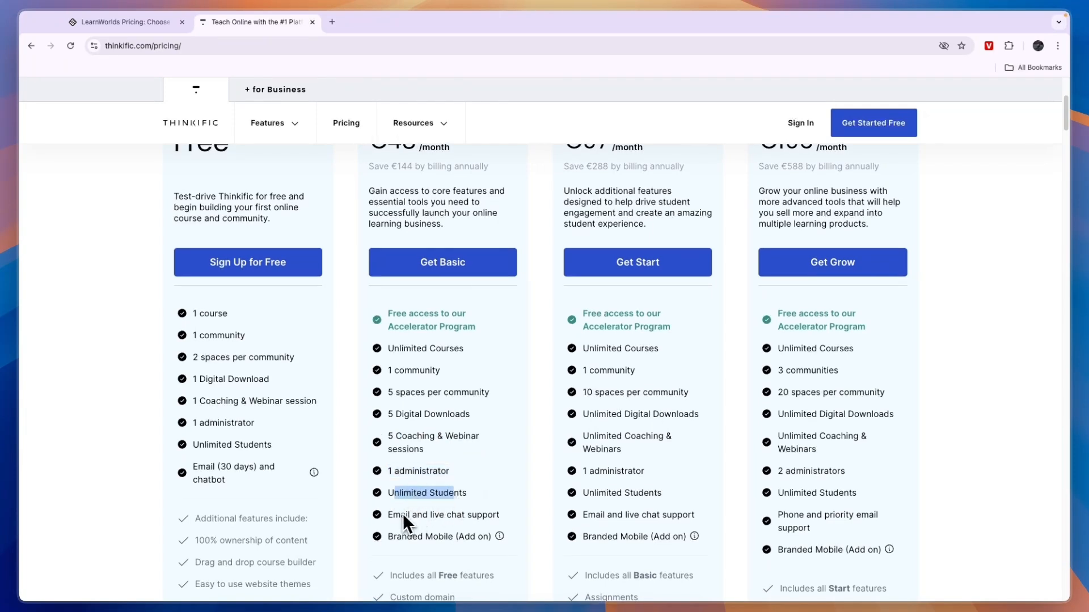
left_click_drag(387, 515, 485, 518)
left_click_drag(388, 537, 448, 537)
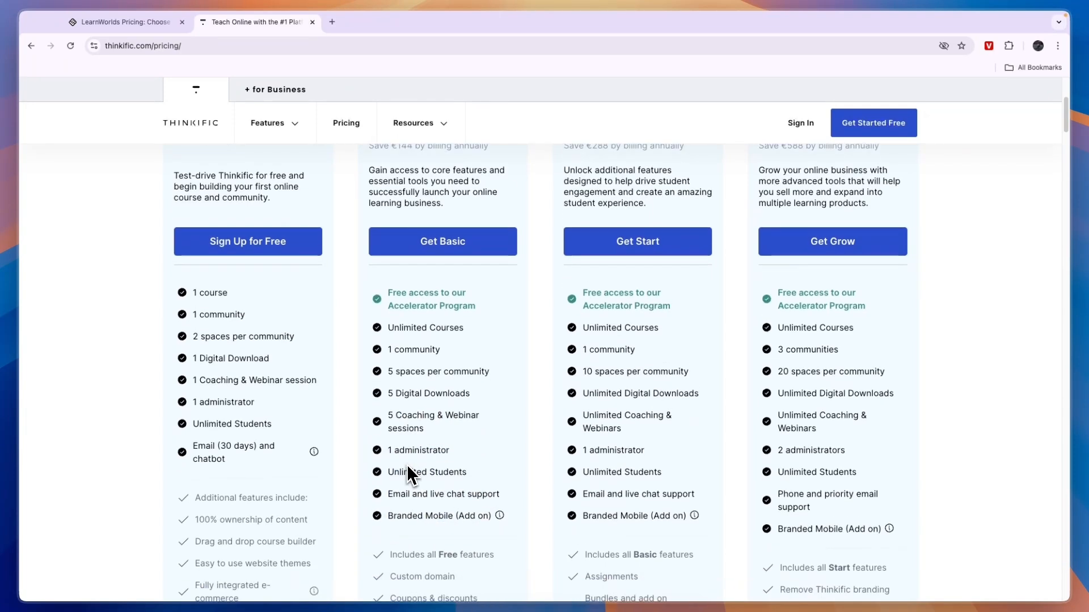
scroll(400, 467, "down", 2)
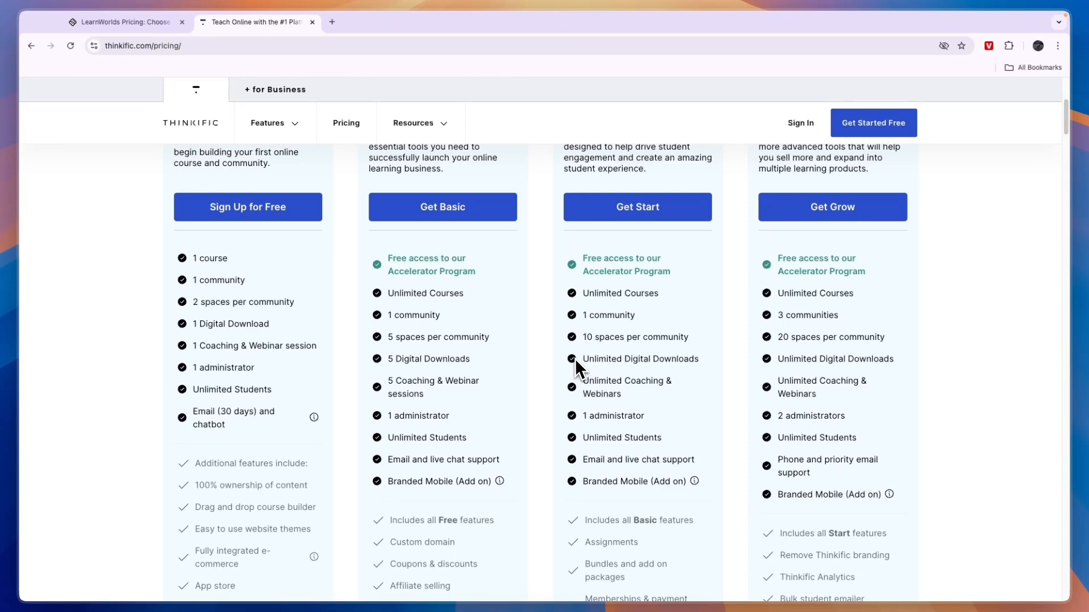
scroll(638, 374, "up", 3)
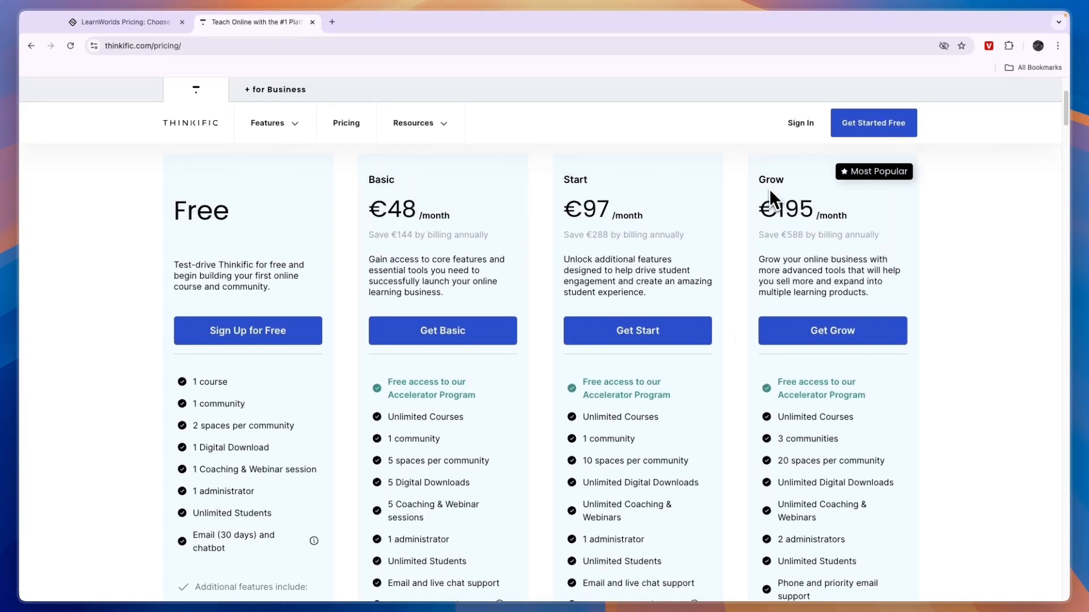
Highlight Grow's €195 price and its 2 administrators versus Start's 1 administrator
left_click_drag(761, 211, 854, 219)
scroll(834, 290, "down", 2)
left_click_drag(778, 469, 855, 465)
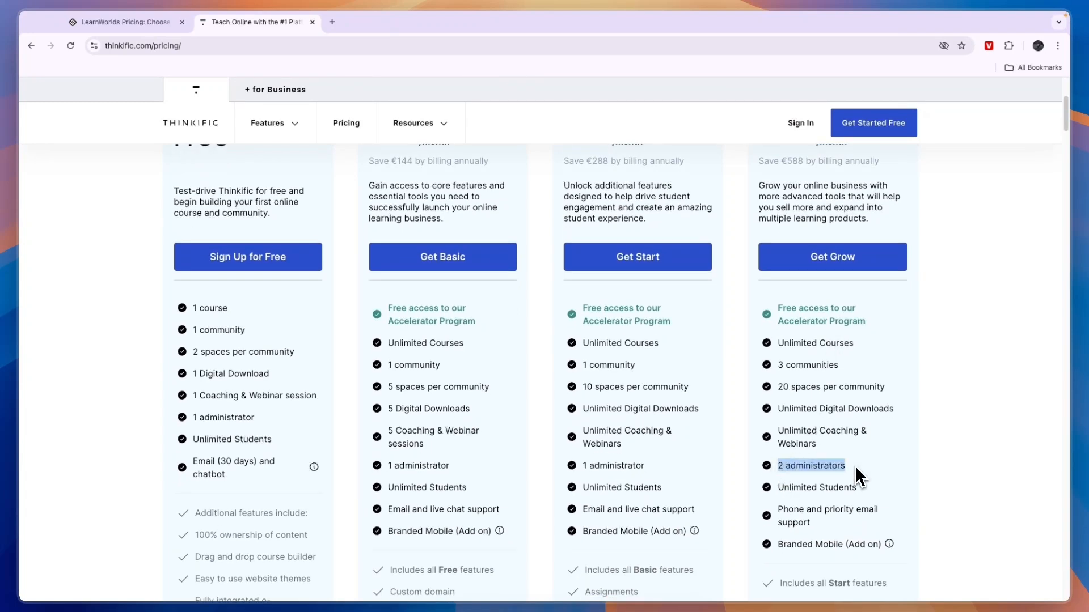
left_click_drag(583, 466, 651, 474)
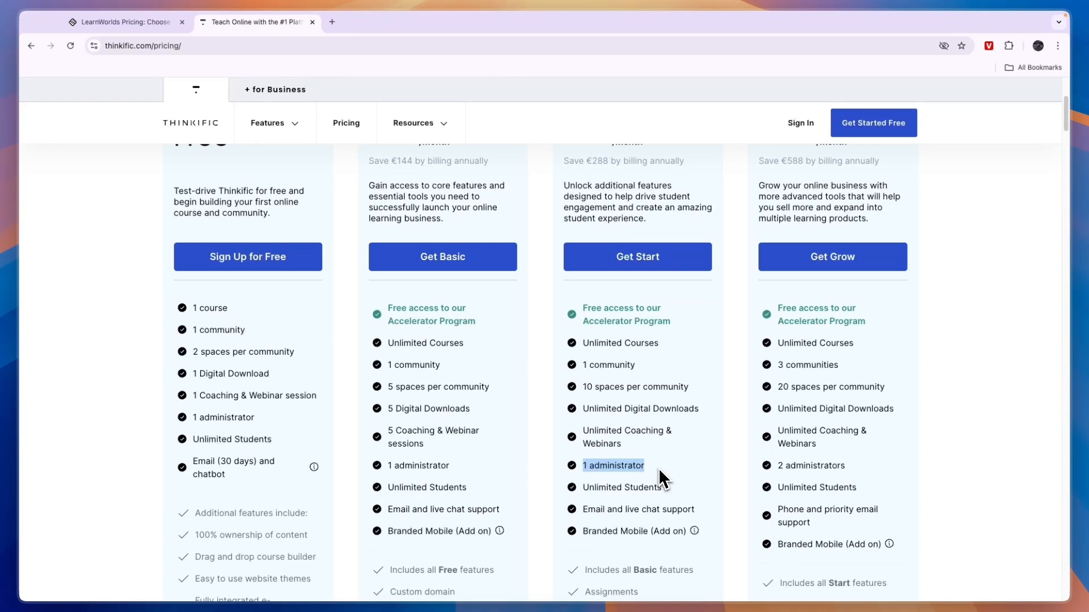
scroll(566, 527, "down", 10)
scroll(565, 522, "down", 3)
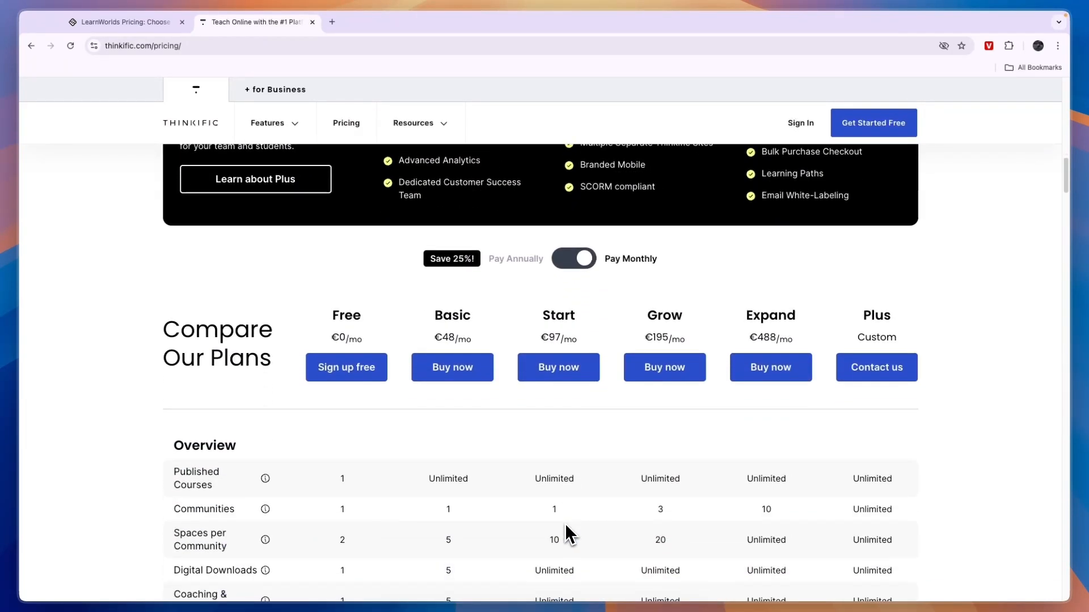
scroll(569, 534, "down", 1)
left_click_drag(747, 276, 782, 300)
double_click(876, 298)
scroll(914, 339, "down", 2)
scroll(910, 349, "down", 2)
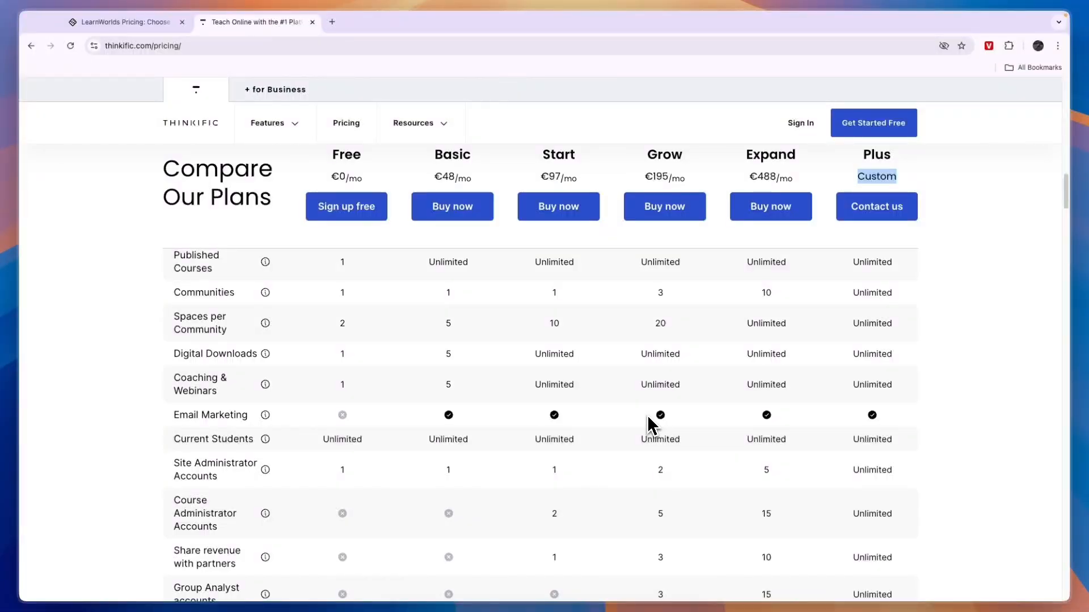
scroll(649, 419, "up", 5)
scroll(552, 364, "up", 3)
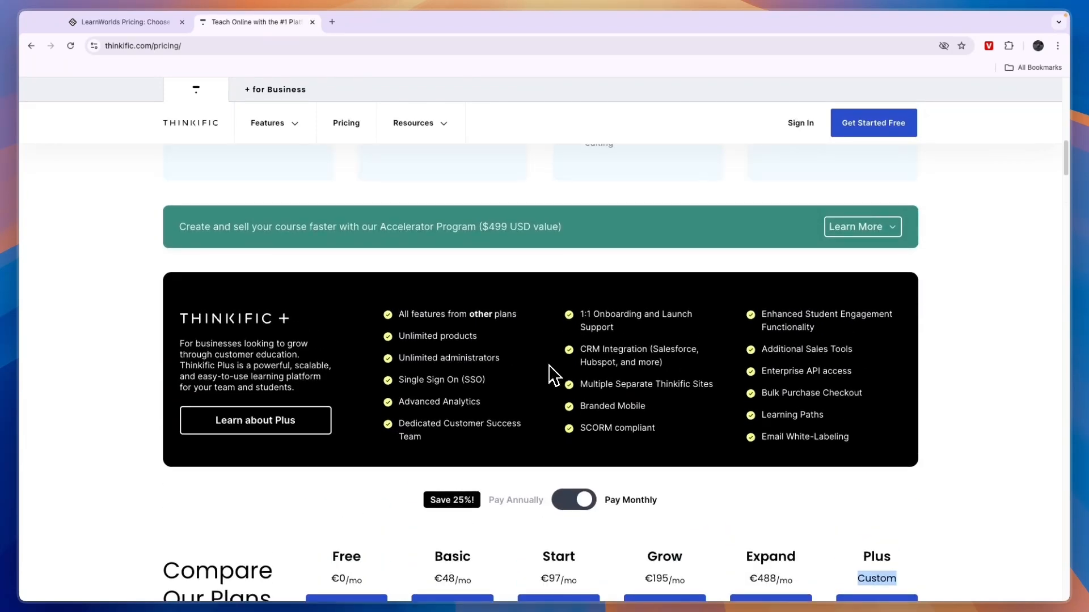
key("ctrl+Tab")
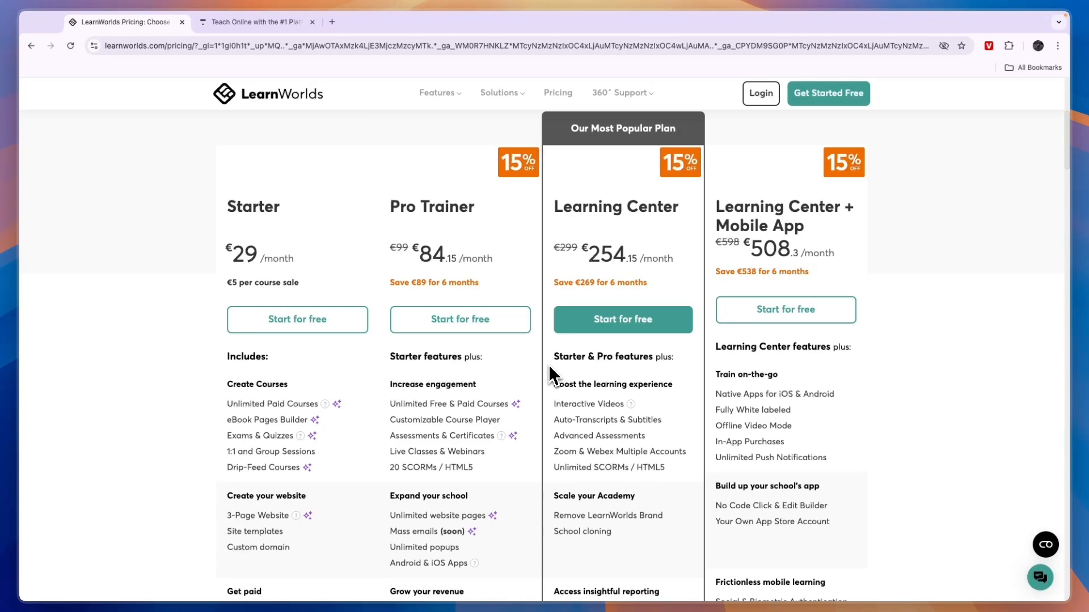
scroll(548, 365, "up", 5)
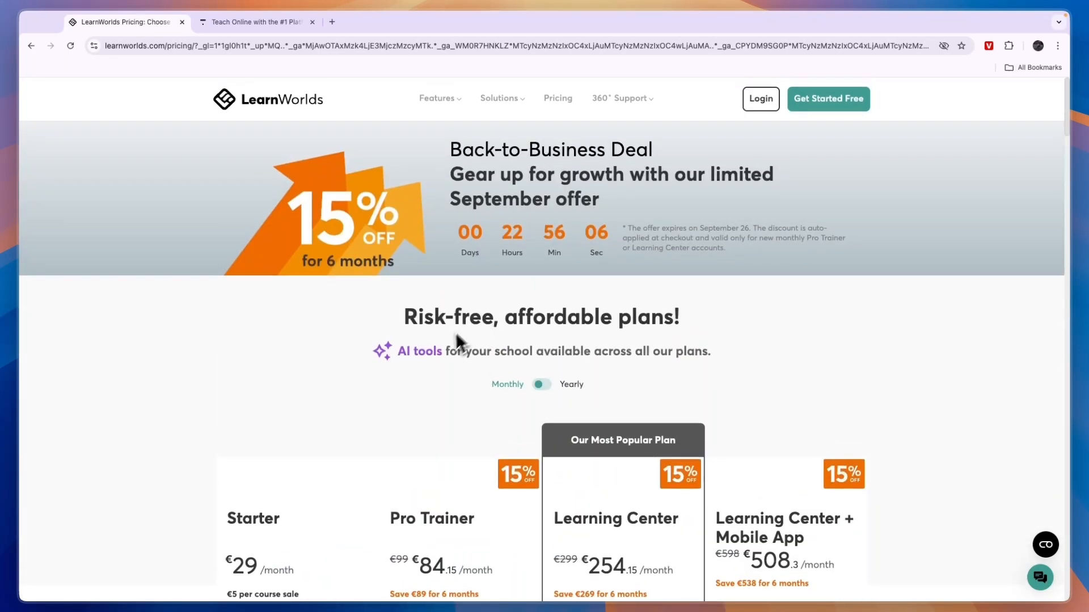
scroll(405, 393, "down", 5)
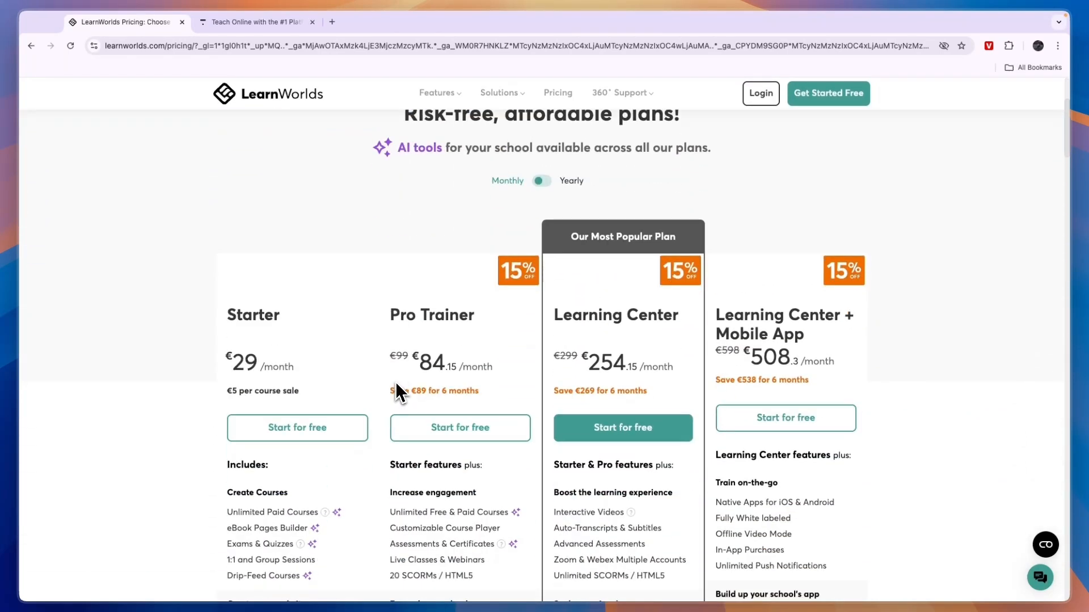
key("ctrl+Tab")
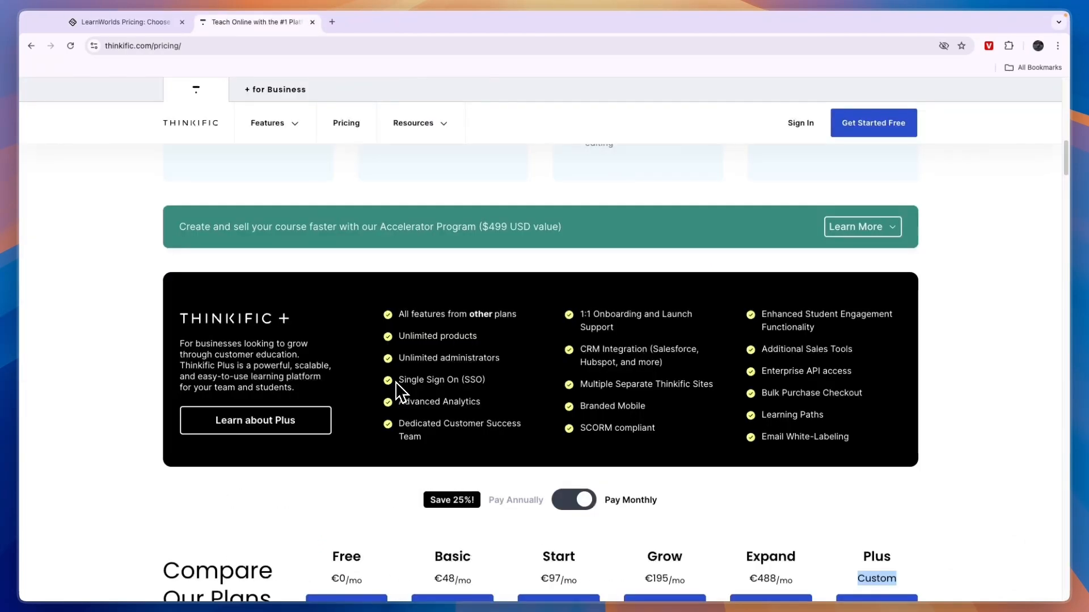
scroll(396, 387, "down", 4)
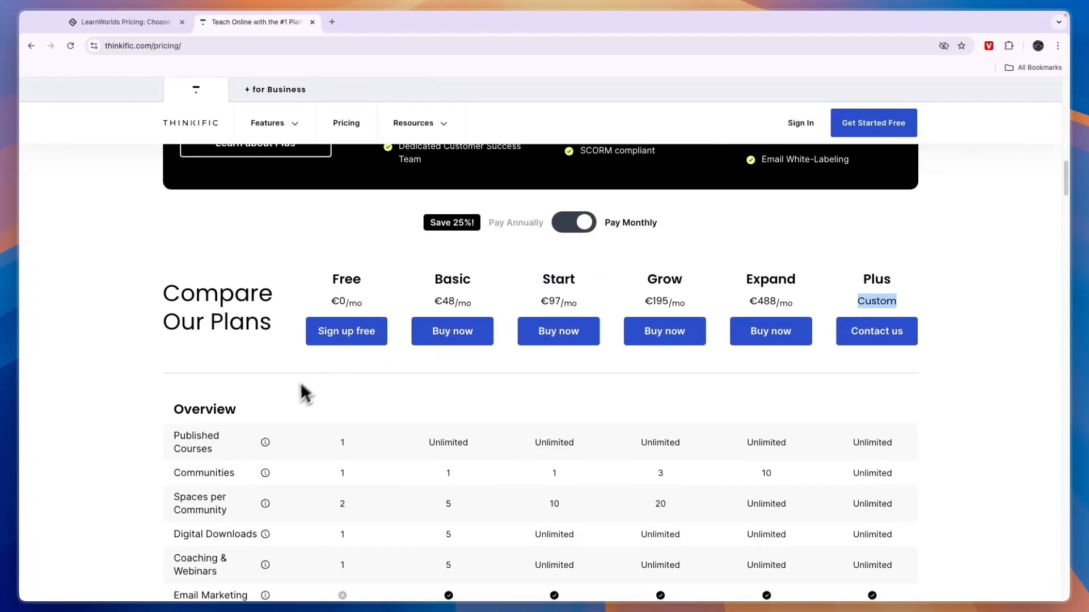
scroll(300, 403, "down", 3)
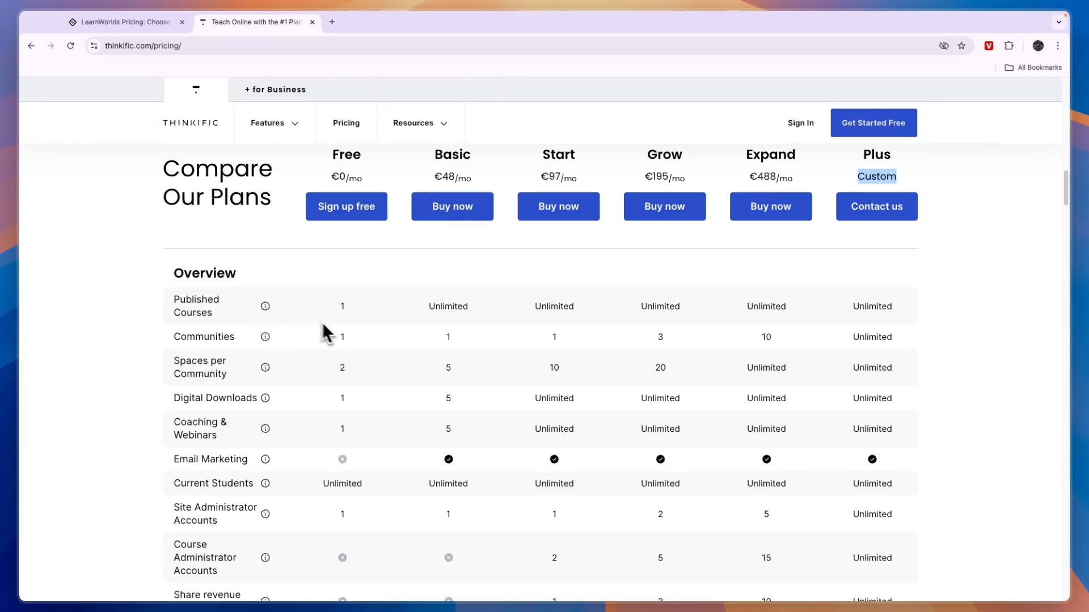
double_click(342, 368)
left_click(332, 385)
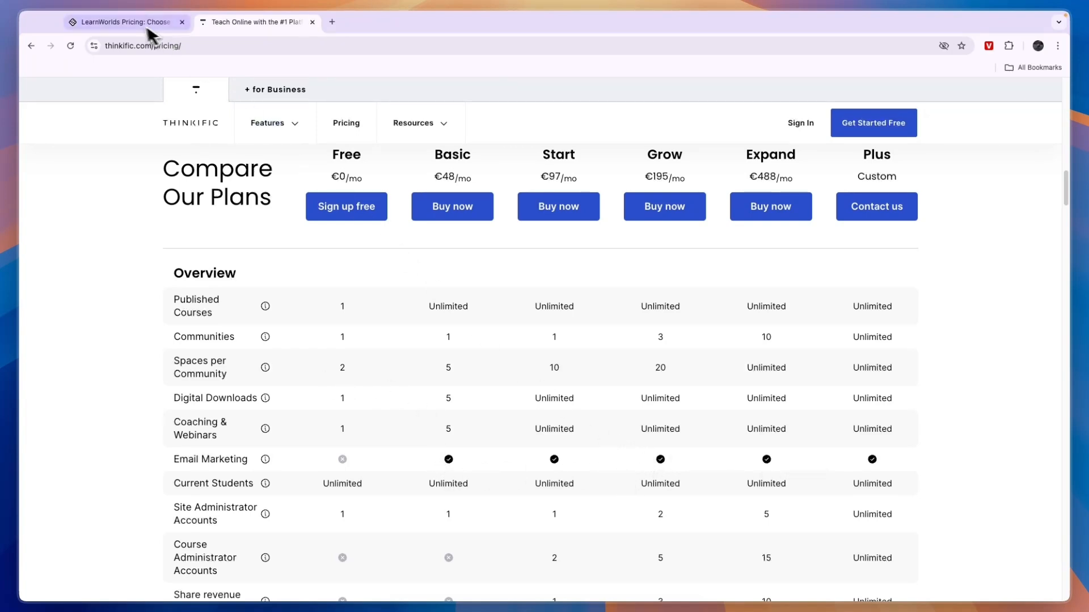
Return to the LearnWorlds tab and reopen its homepage from the logo
left_click(123, 21)
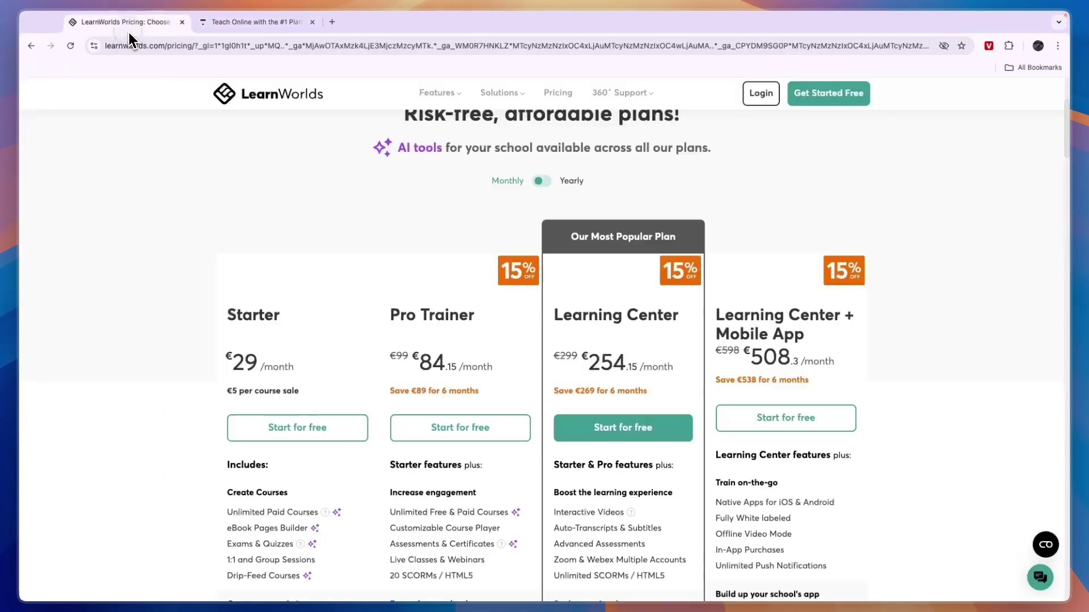
left_click(247, 99)
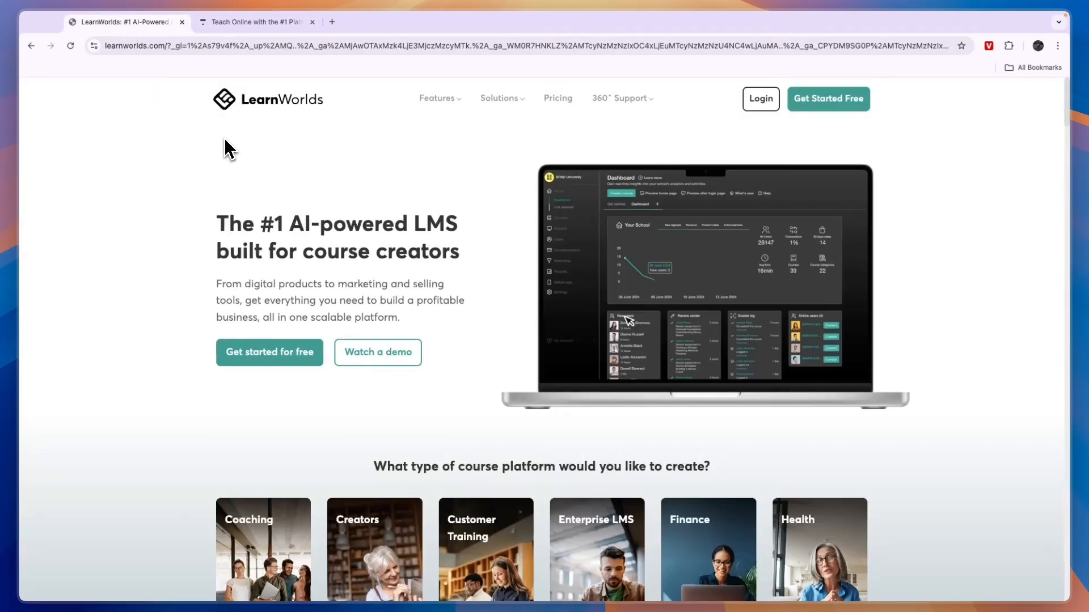
scroll(224, 144, "down", 5)
scroll(201, 160, "down", 3)
scroll(170, 211, "down", 5)
scroll(176, 215, "down", 1)
scroll(188, 220, "down", 5)
scroll(193, 222, "down", 4)
scroll(192, 223, "down", 5)
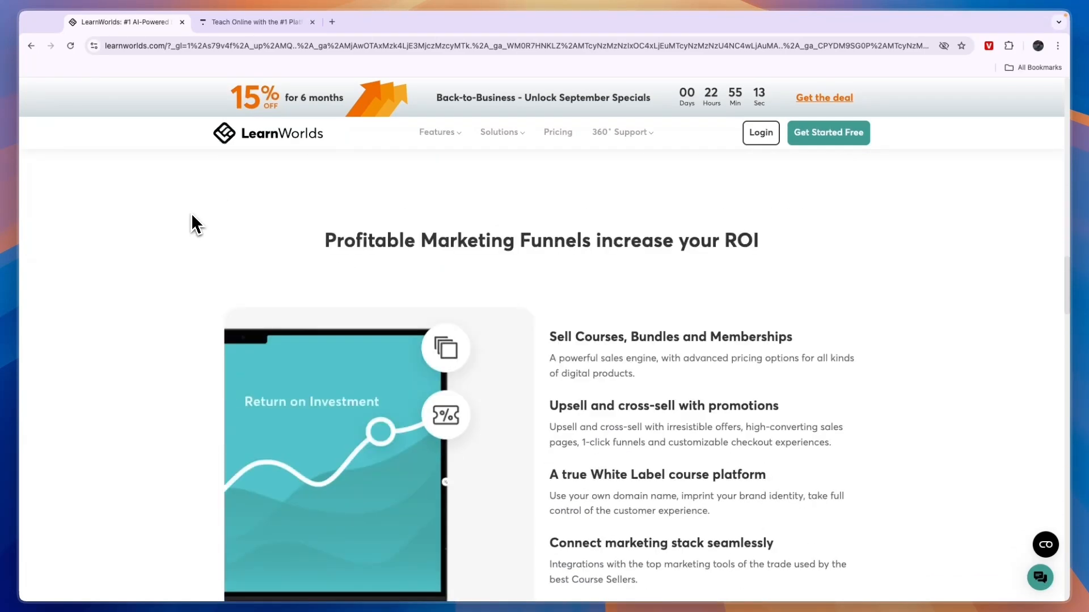
scroll(192, 217, "down", 4)
scroll(187, 217, "down", 4)
scroll(196, 239, "down", 1)
scroll(201, 251, "down", 5)
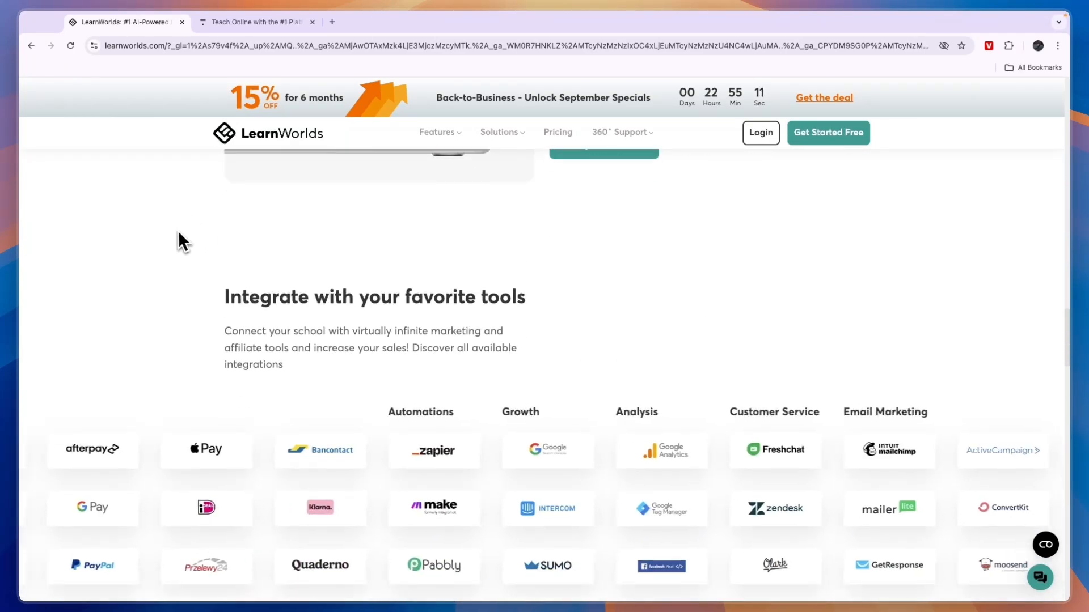
scroll(174, 238, "down", 4)
scroll(162, 255, "up", 2)
scroll(170, 273, "up", 2)
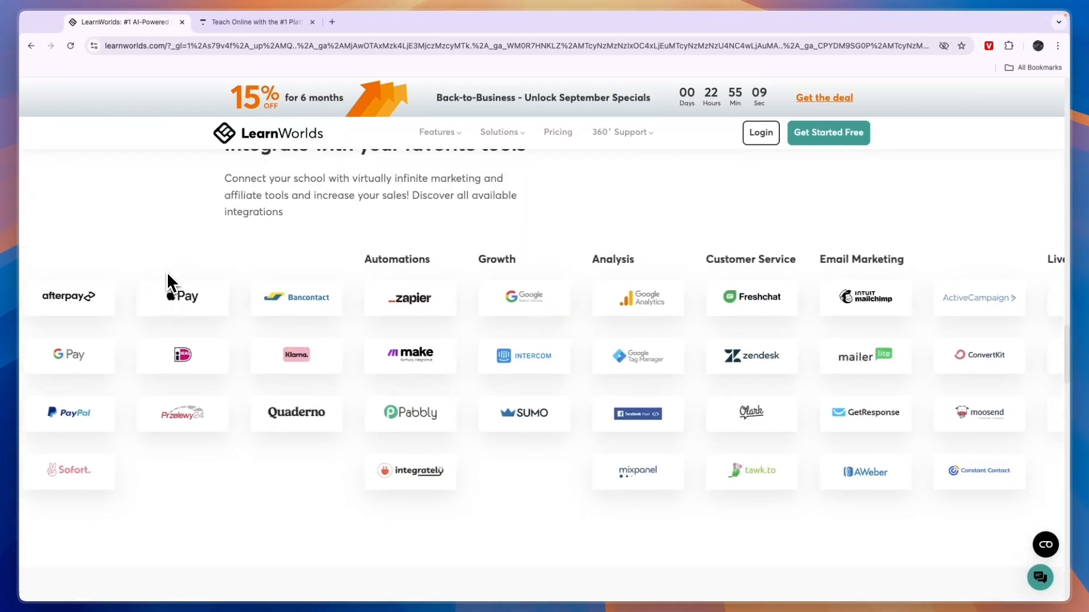
left_click(284, 133)
Note LearnWorlds' 5 Collaborators, then highlight Thinkific Grow (3 communities, €195) and Expand (10 communities, €488)
left_click(557, 98)
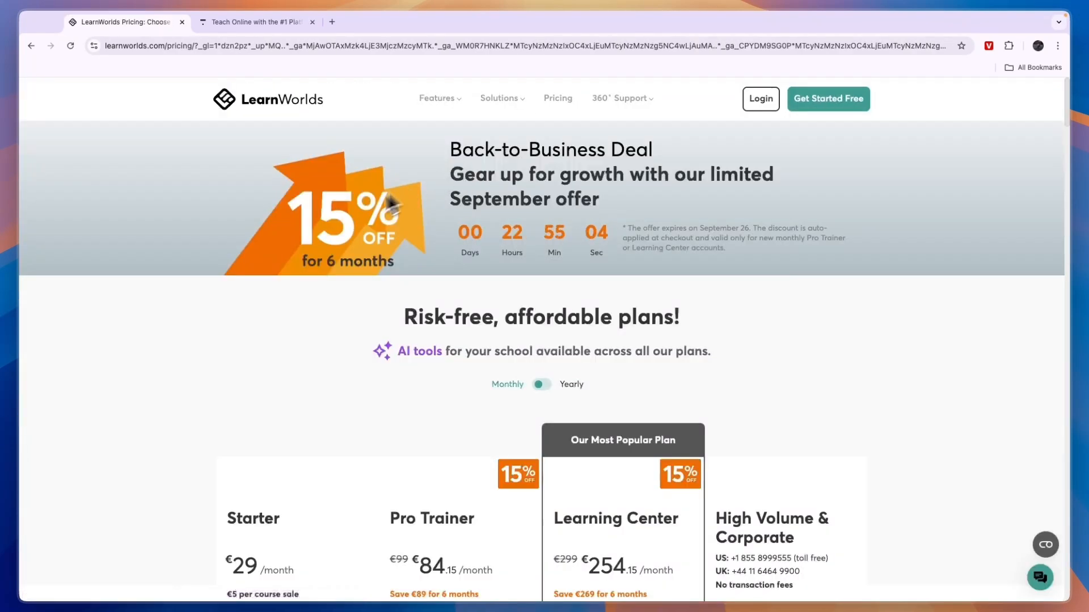
scroll(345, 219, "down", 4)
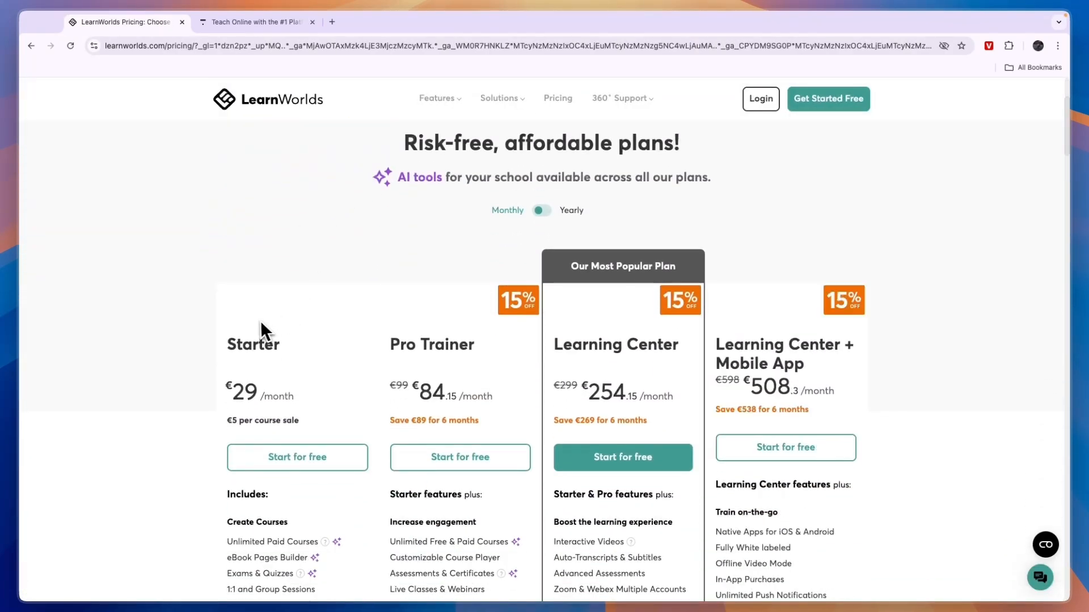
scroll(258, 321, "down", 4)
scroll(255, 320, "down", 4)
scroll(254, 320, "down", 4)
scroll(255, 320, "down", 1)
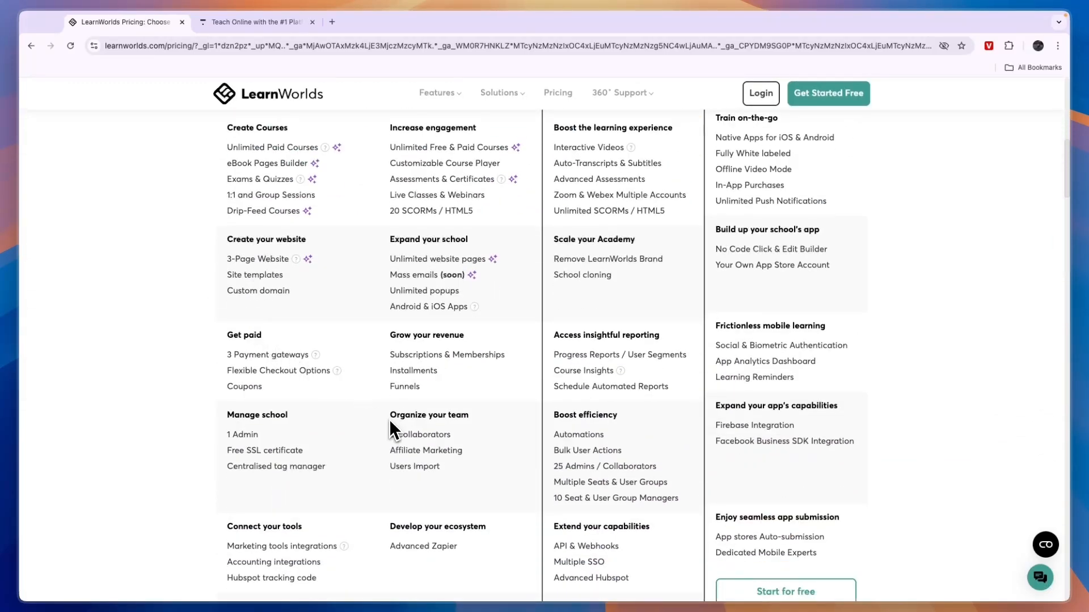
left_click_drag(390, 435, 451, 433)
scroll(459, 436, "up", 1)
scroll(460, 435, "up", 8)
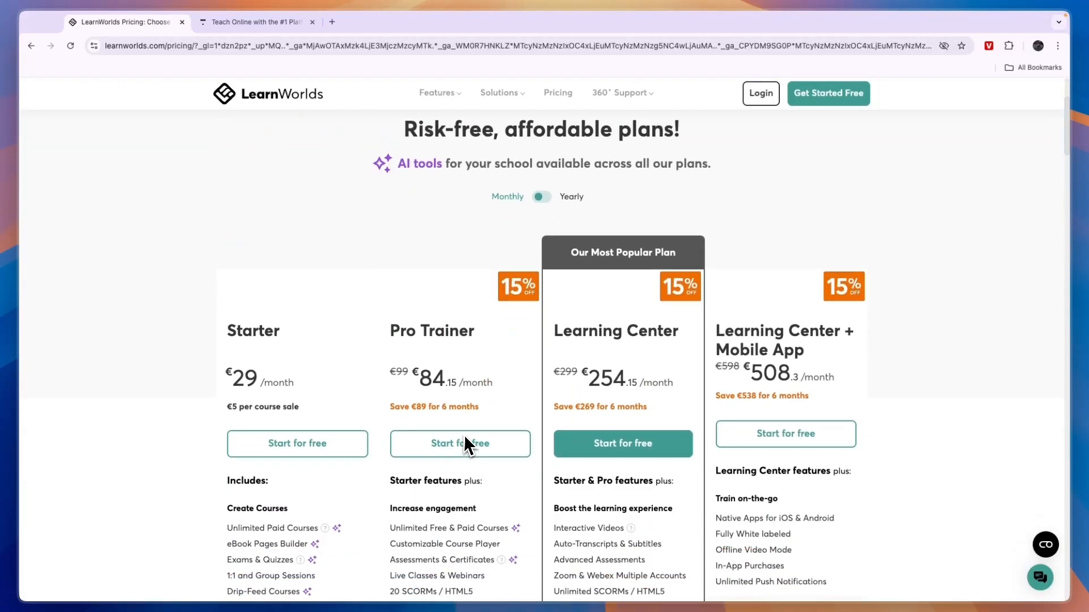
scroll(434, 386, "up", 2)
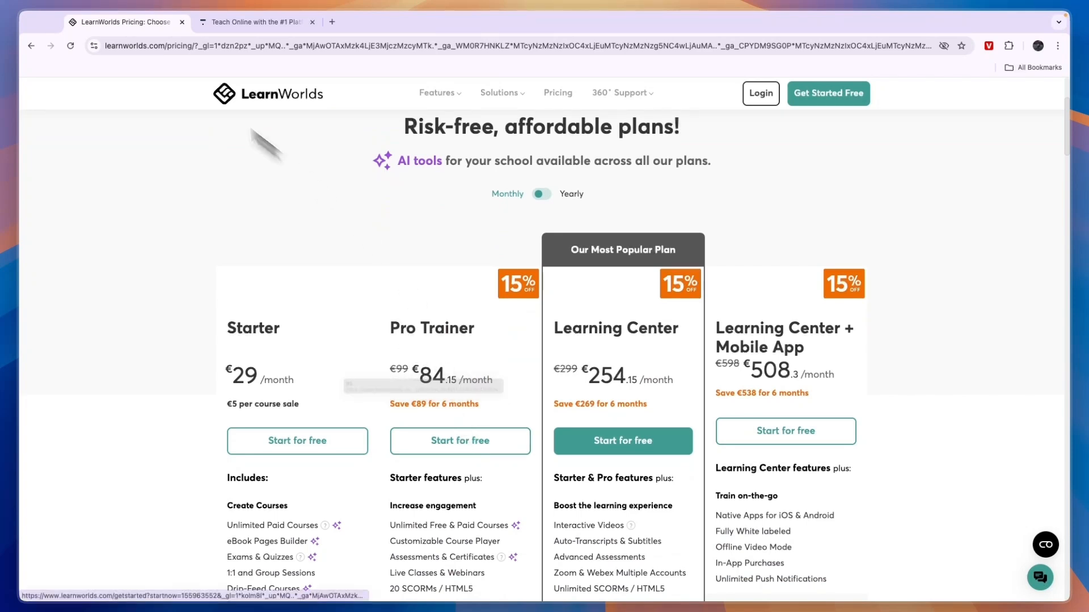
key("ctrl+Tab")
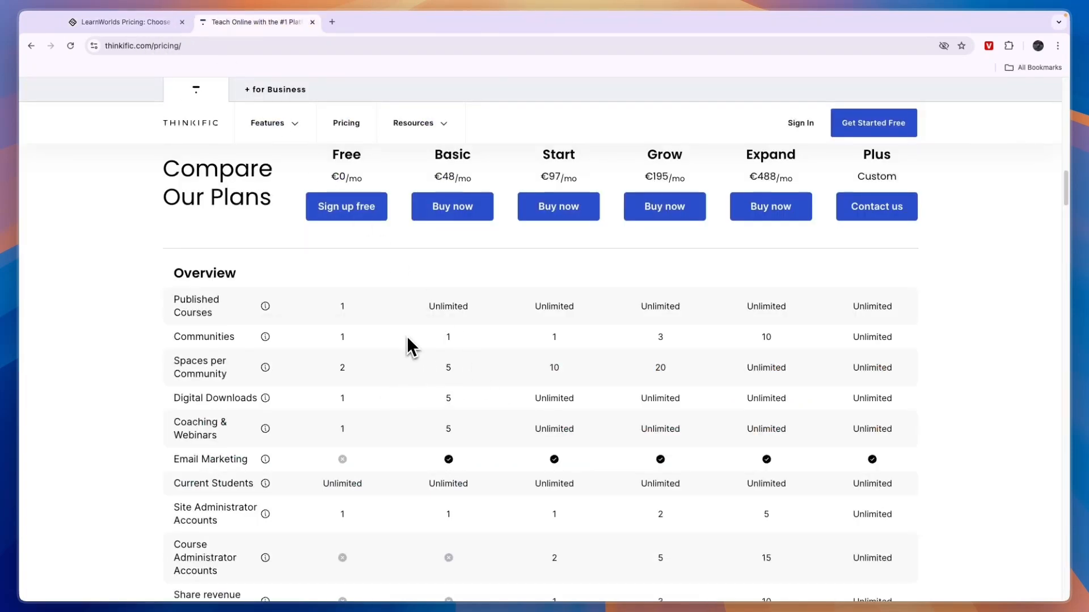
double_click(661, 337)
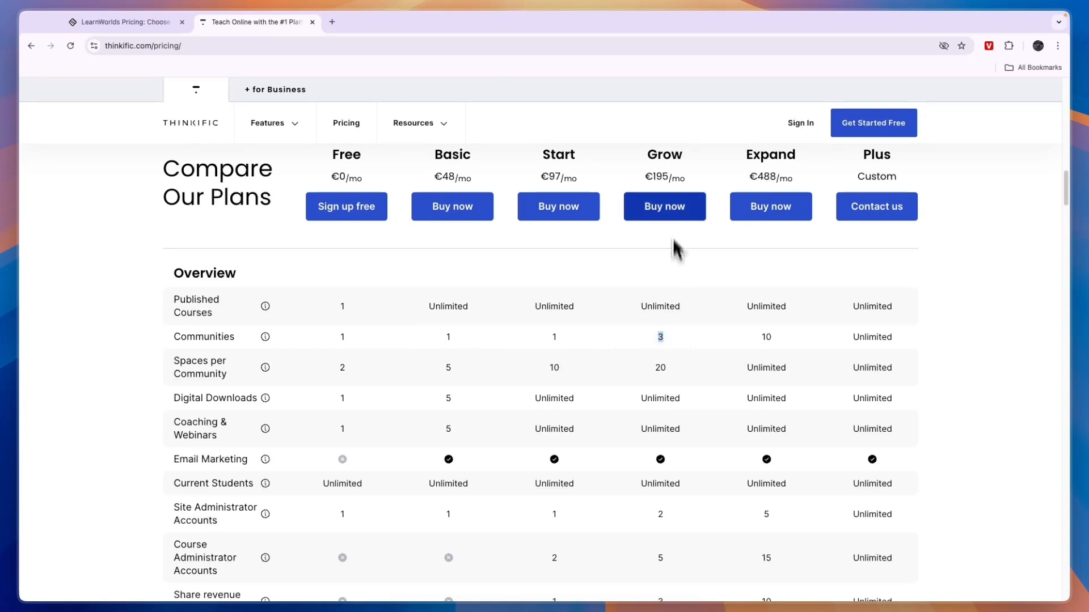
left_click_drag(647, 178, 673, 179)
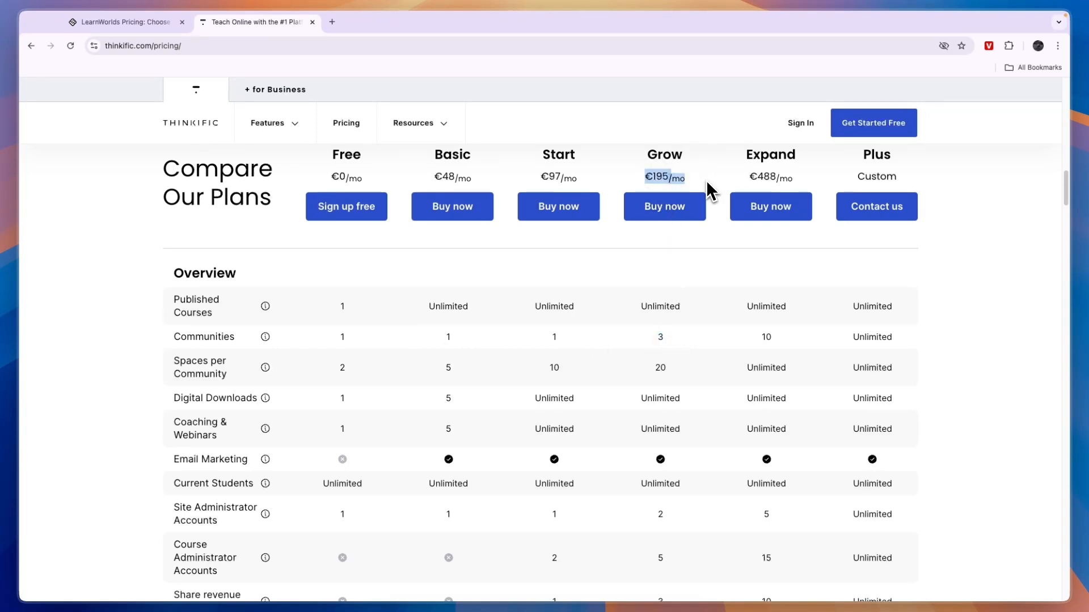
double_click(766, 337)
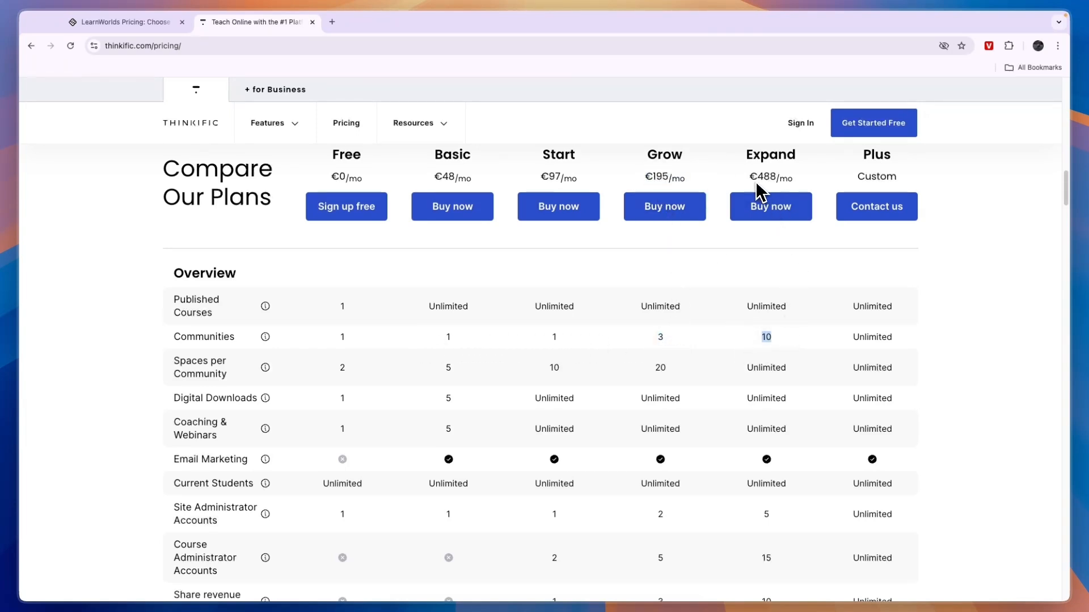
left_click_drag(749, 177, 776, 179)
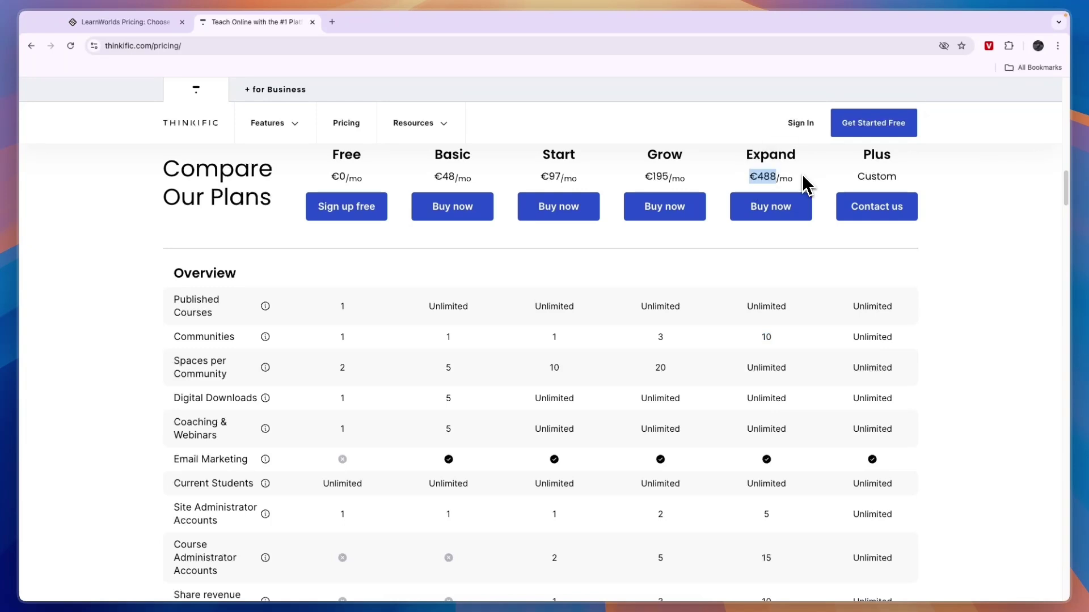
View the LearnWorlds Starter free-trial signup page, then go back to pricing
left_click(127, 23)
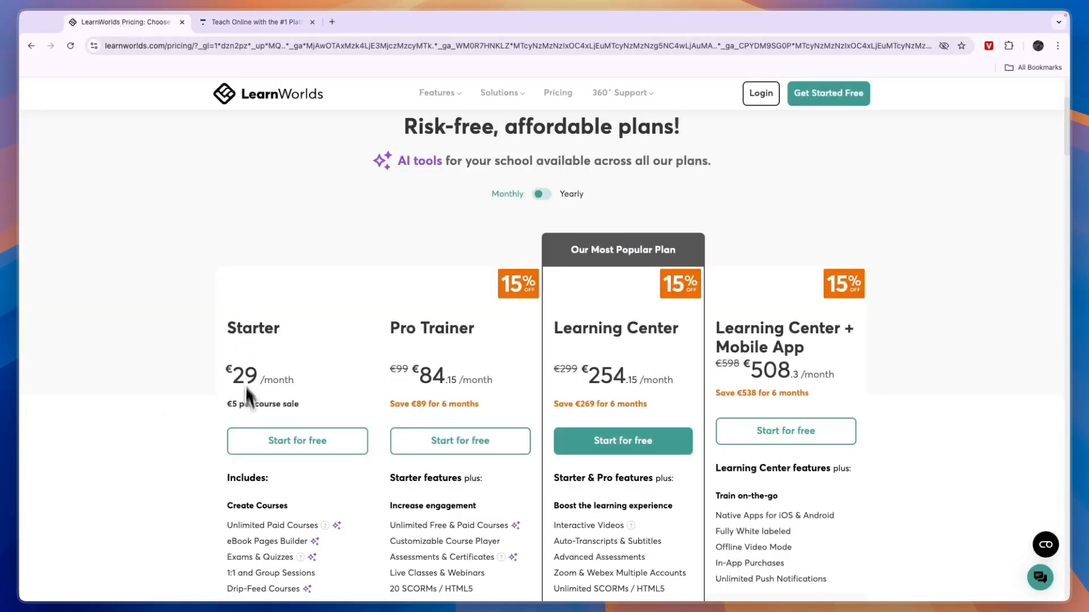
left_click(262, 440)
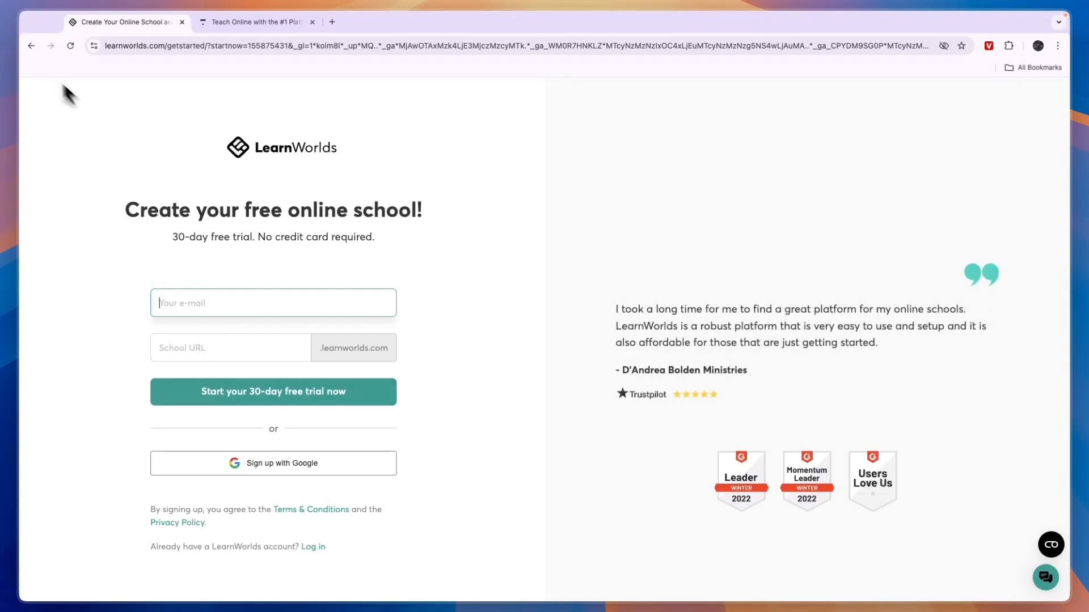
left_click(31, 47)
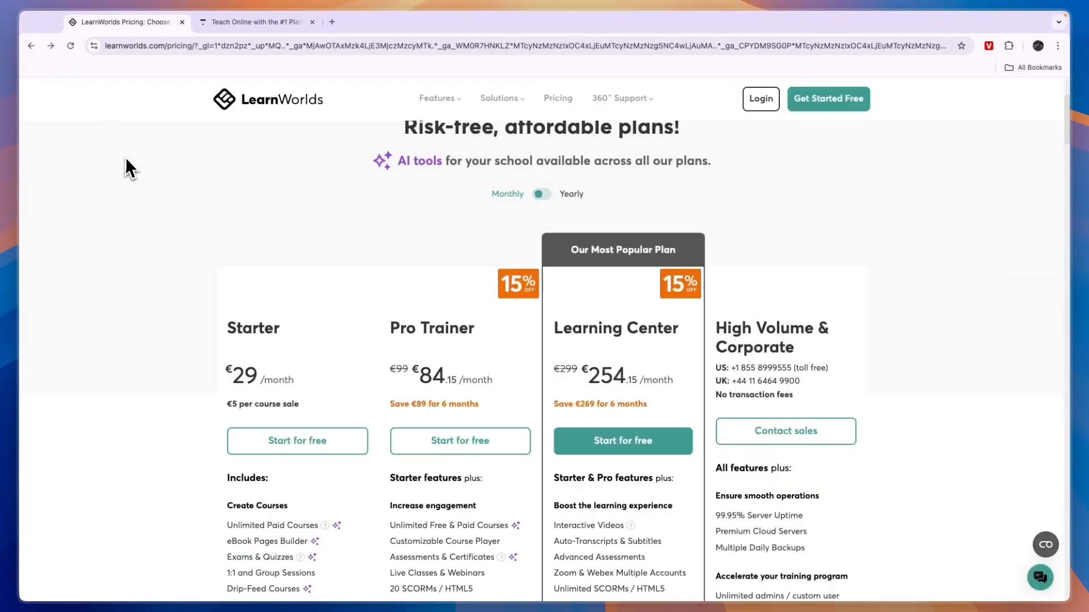
Load the LearnWorlds homepage, then bring Thinkific's pricing tab to the front
left_click(271, 94)
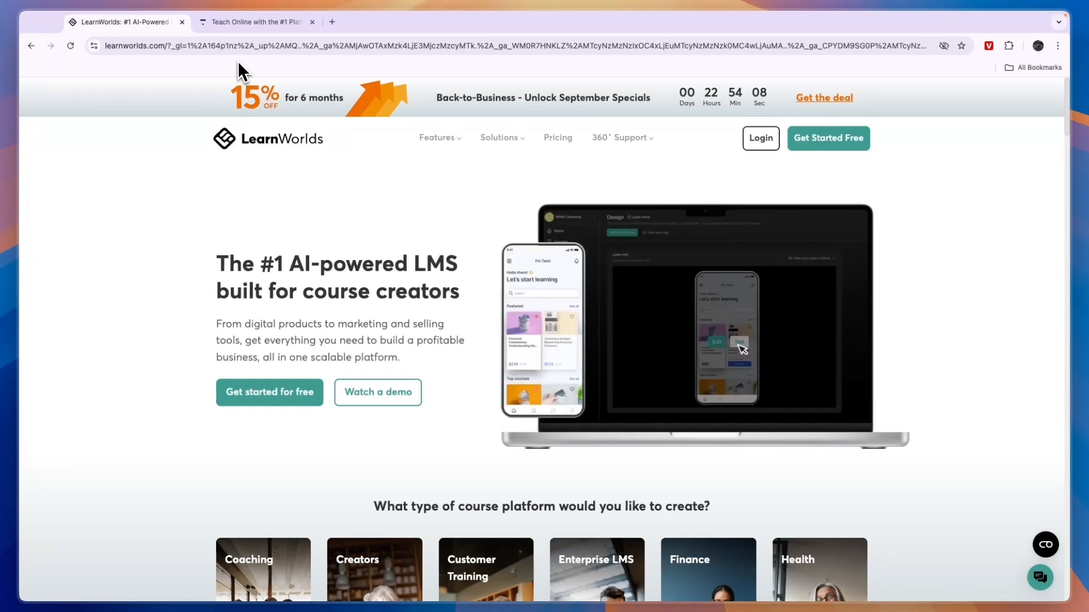
key("ctrl+Tab")
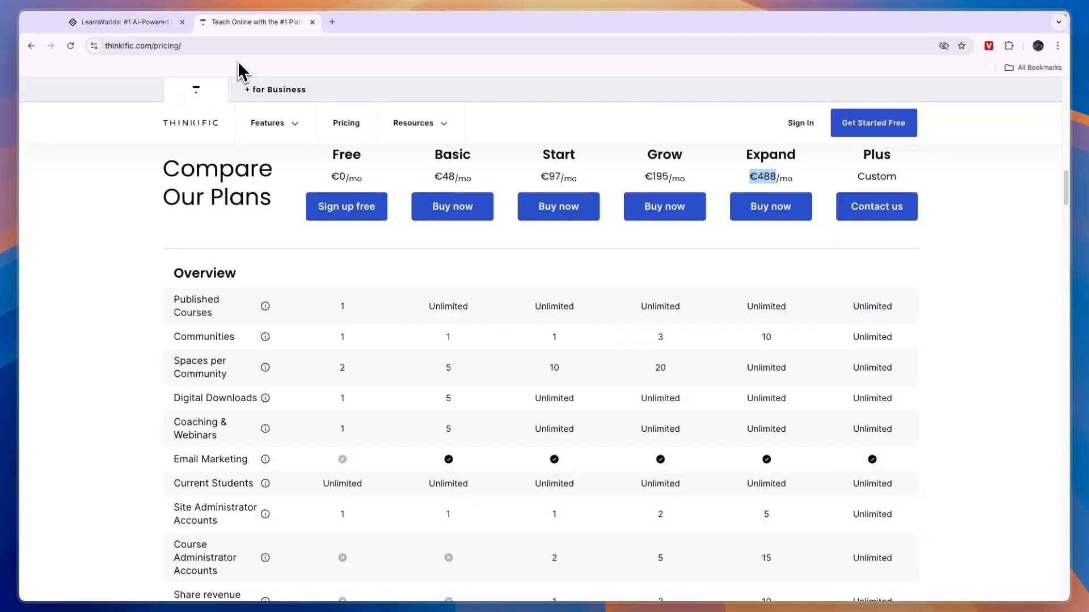